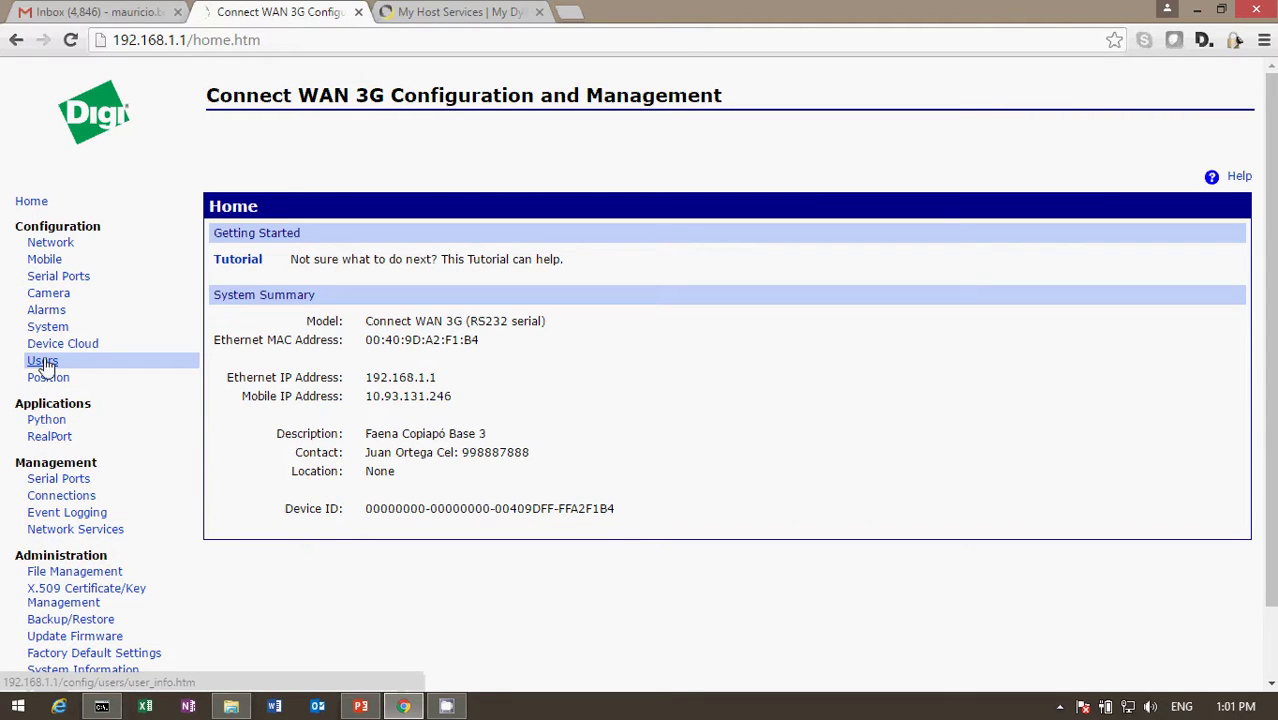
# Enable user logins on the Users page, then log back in as root with its password.
pyautogui.click(44, 366)
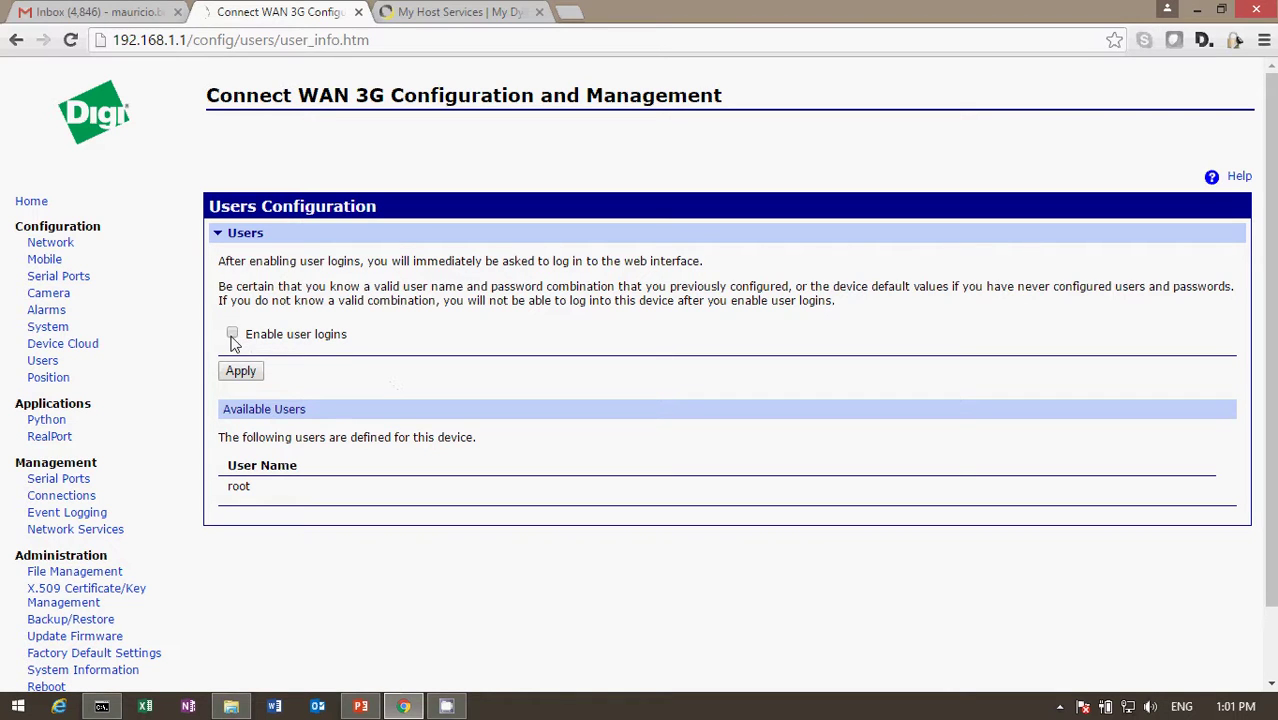
pyautogui.click(241, 373)
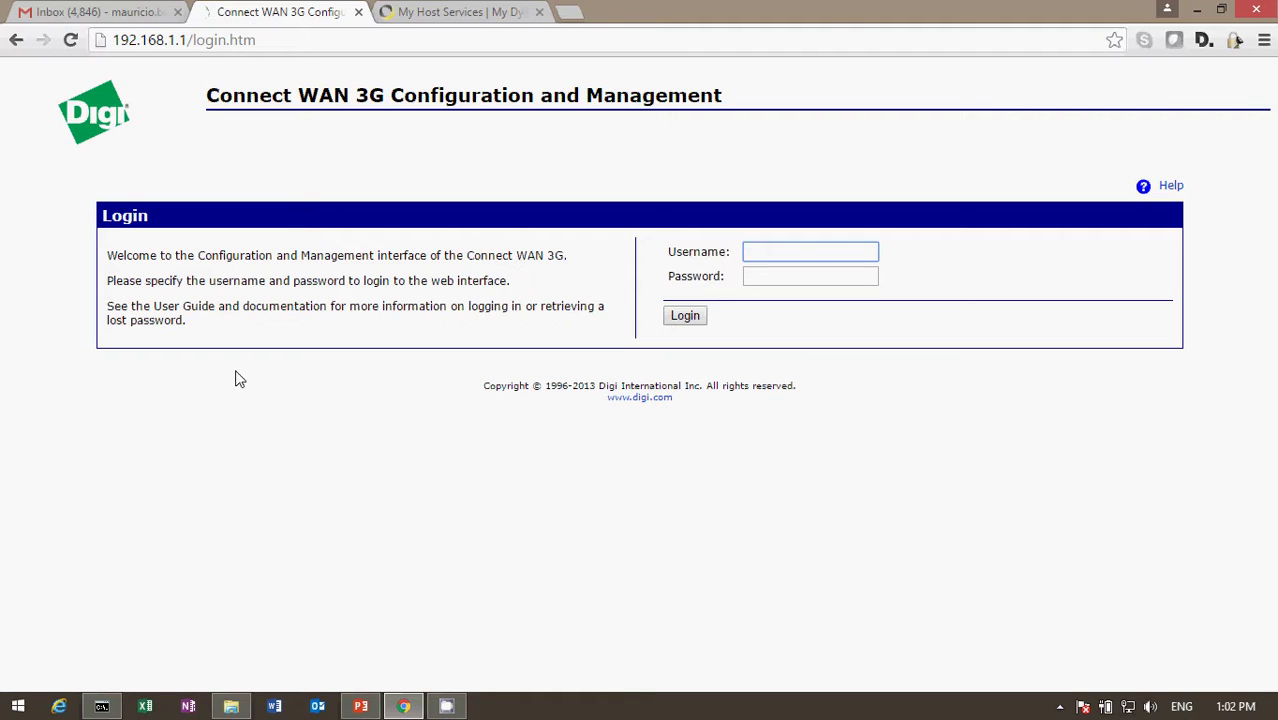
pyautogui.write('root')
pyautogui.press('Tab')
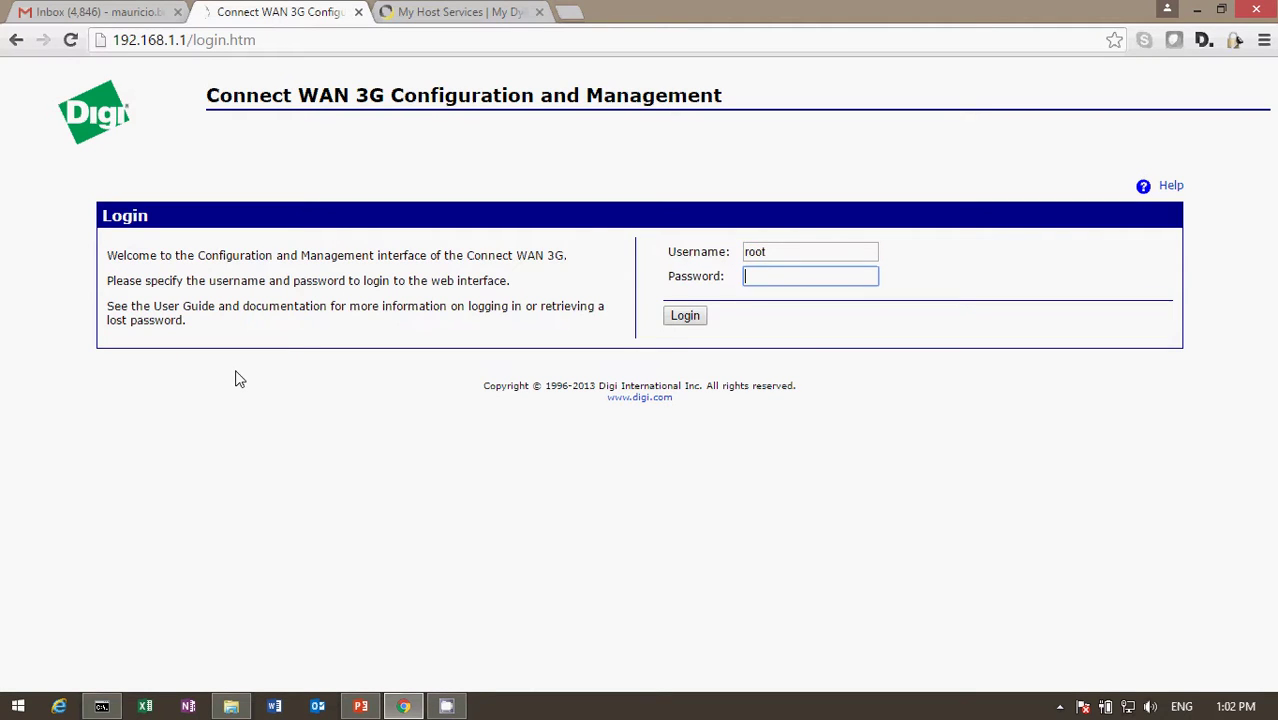
pyautogui.write('dbps')
pyautogui.click(681, 318)
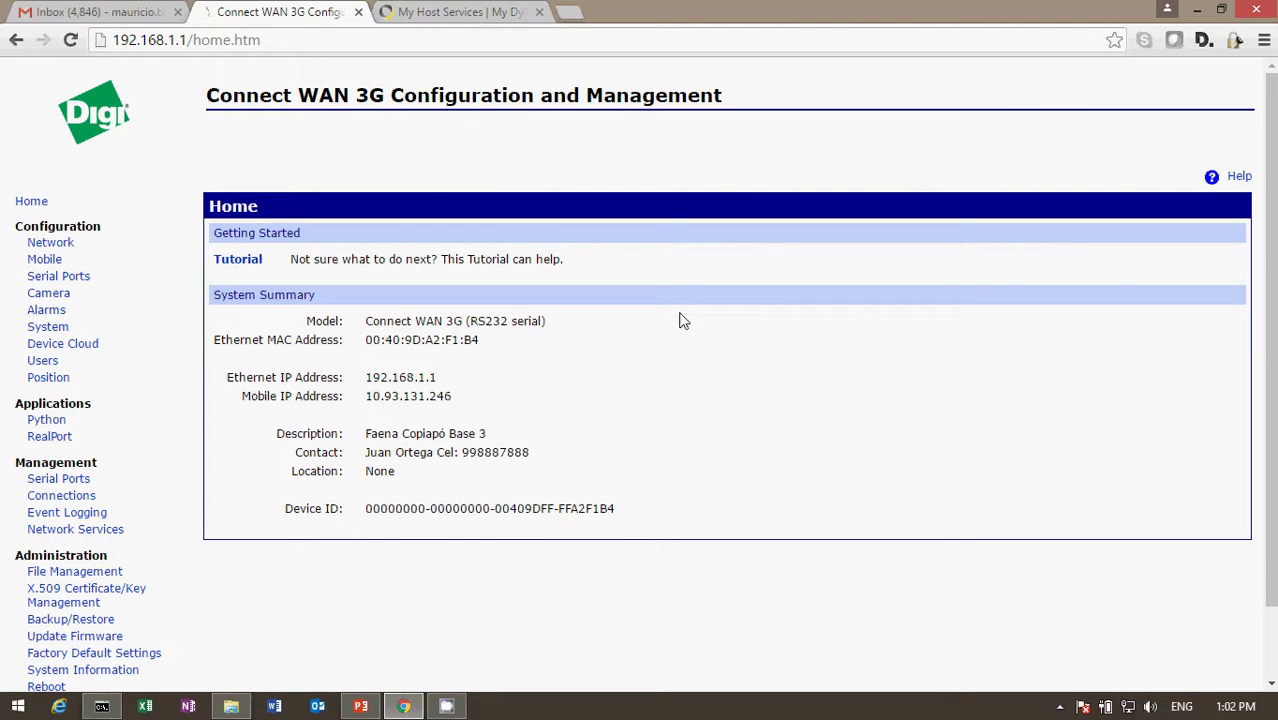
# Create a new user named 'admin', enter and confirm its password, and apply.
pyautogui.click(48, 362)
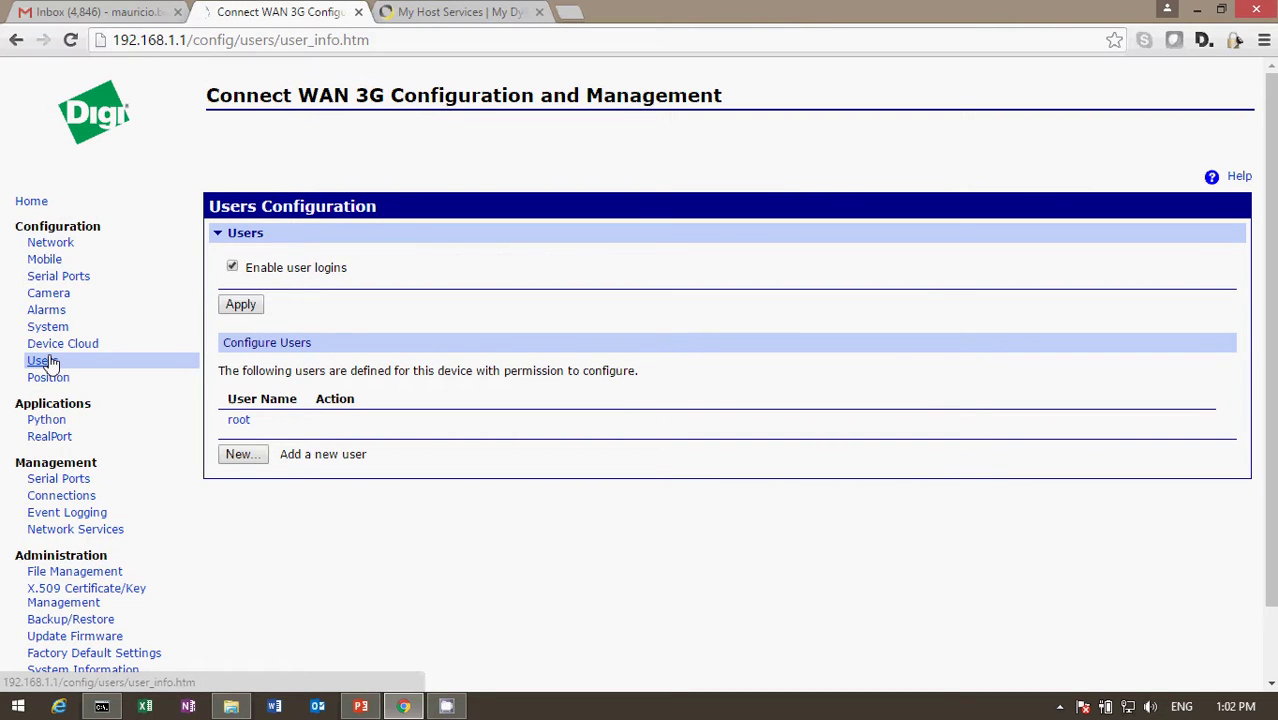
pyautogui.click(239, 456)
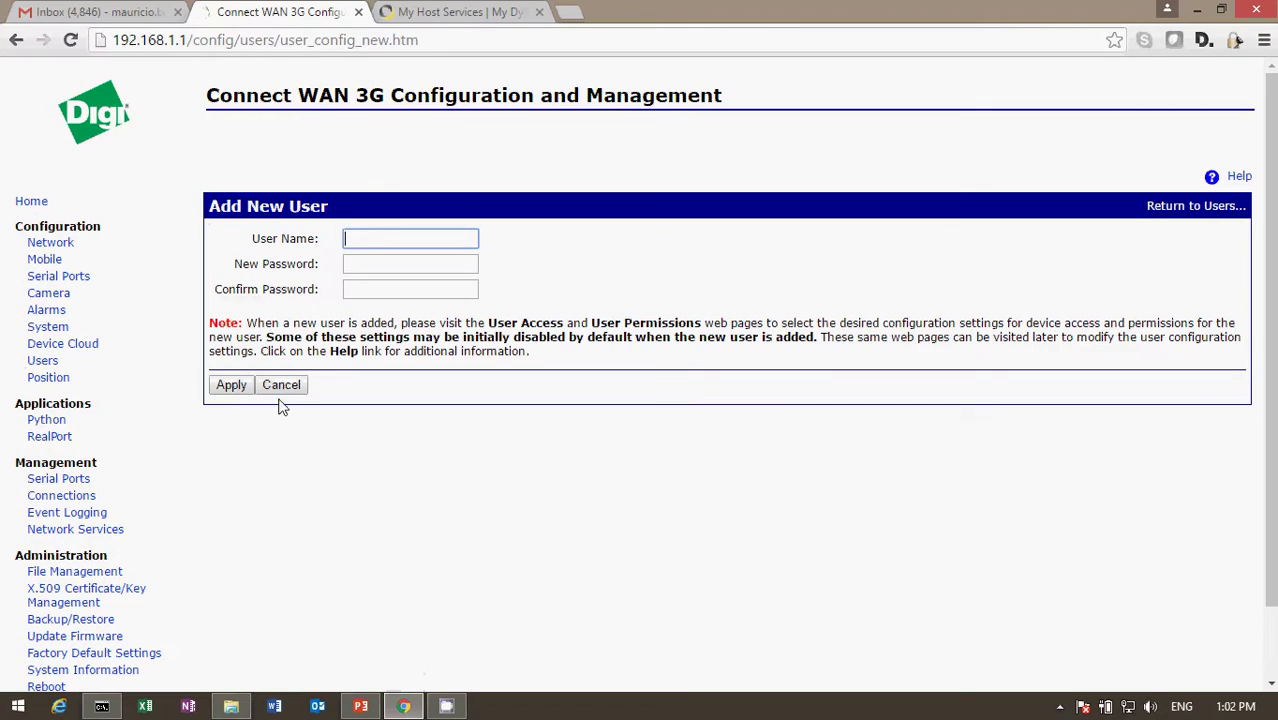
pyautogui.click(382, 238)
pyautogui.write('admin')
pyautogui.press('Tab')
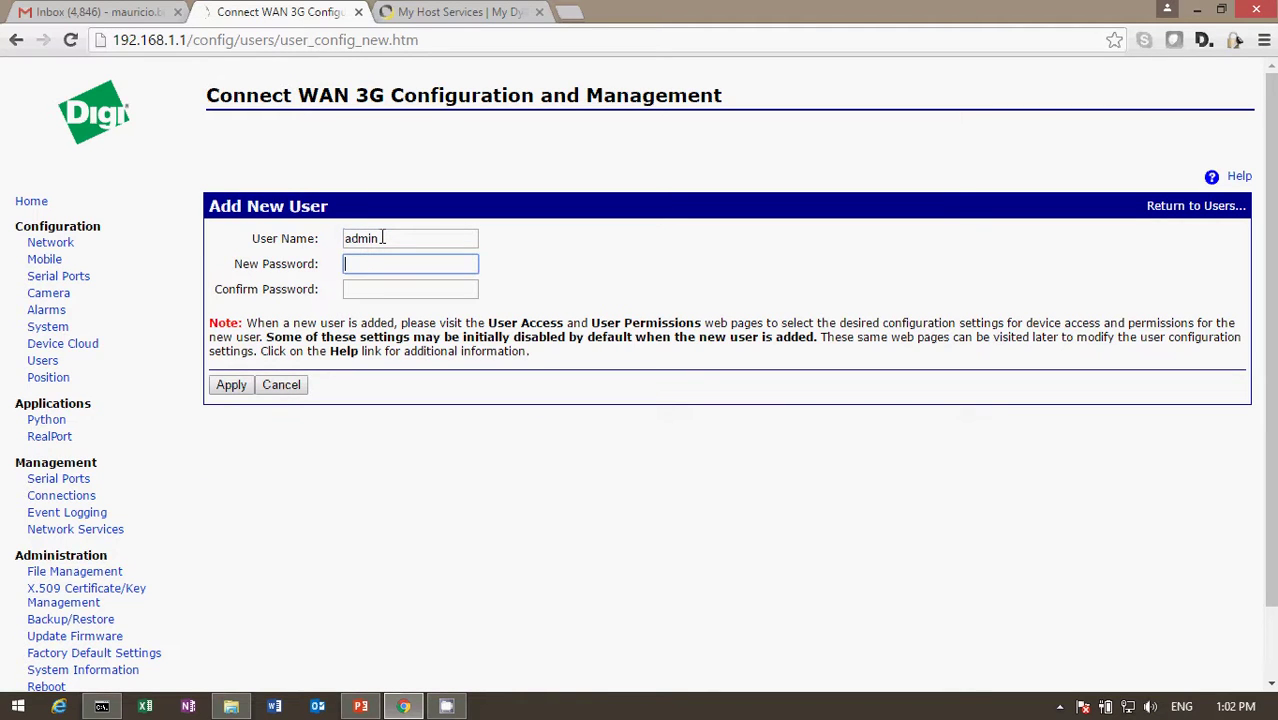
pyautogui.write('admin')
pyautogui.press('Tab')
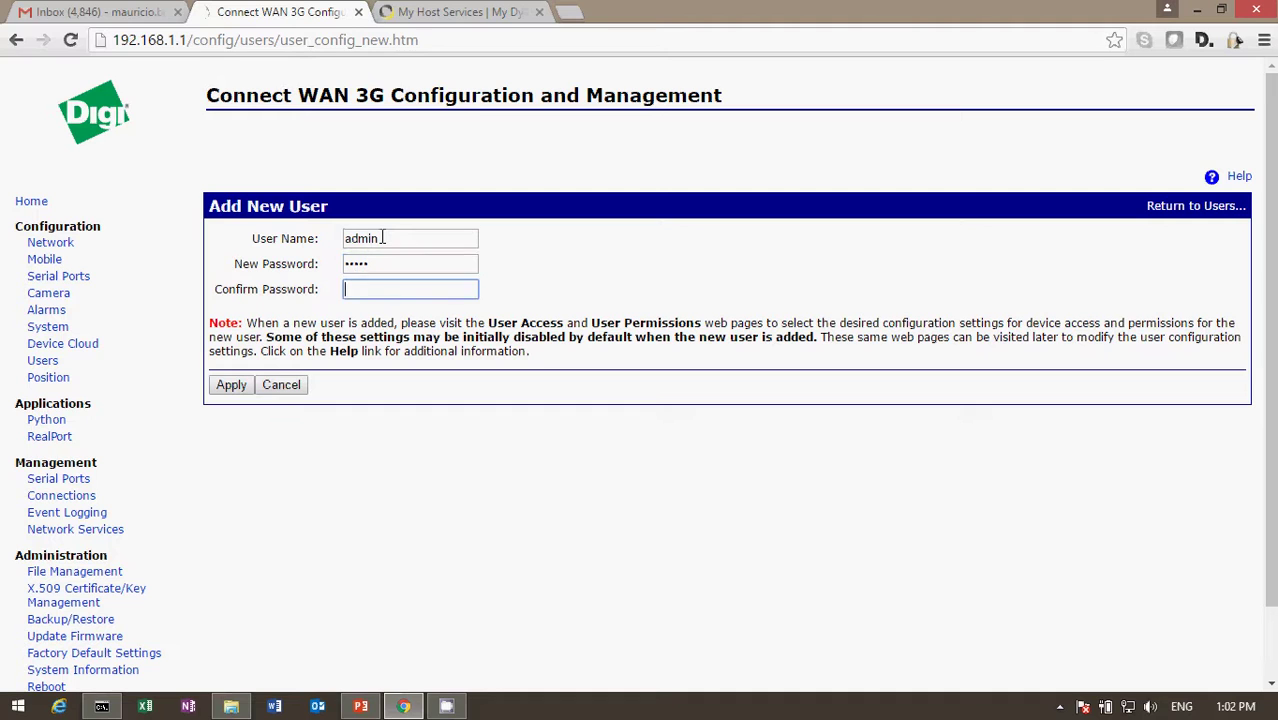
pyautogui.write('admin')
pyautogui.click(230, 386)
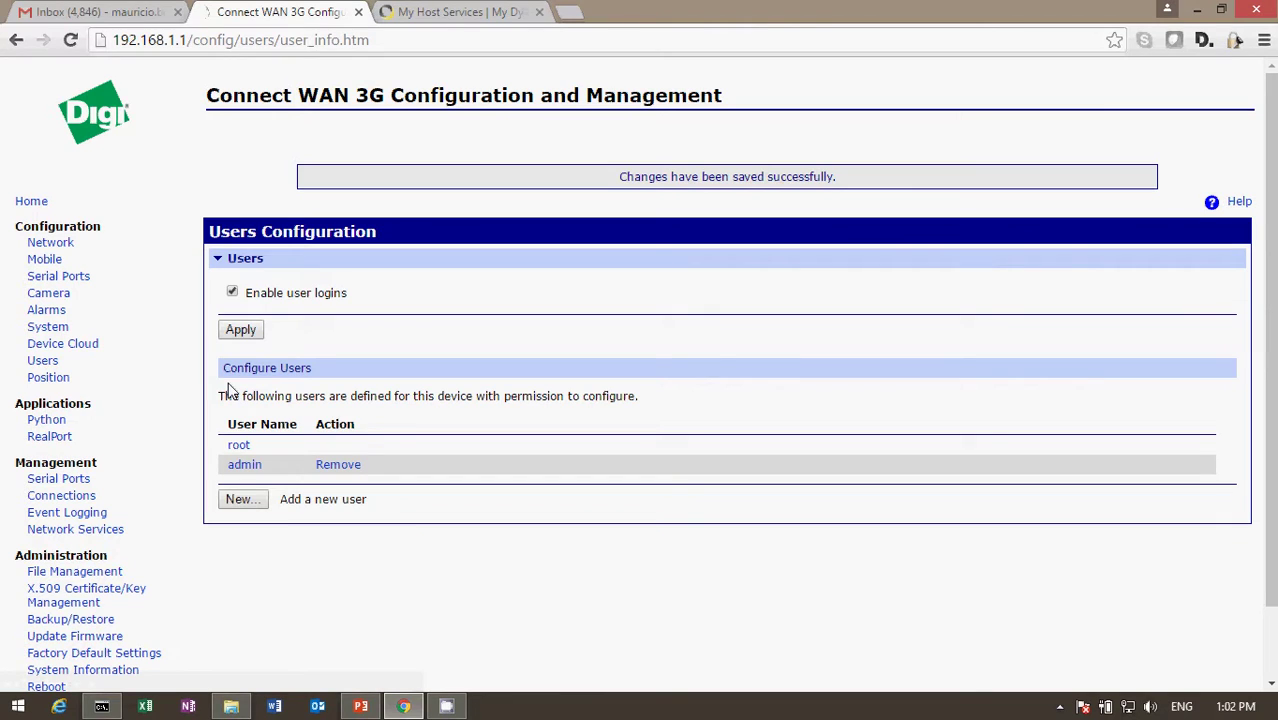
# Apply the admin user's User Access settings allowing command line and web access.
pyautogui.click(245, 466)
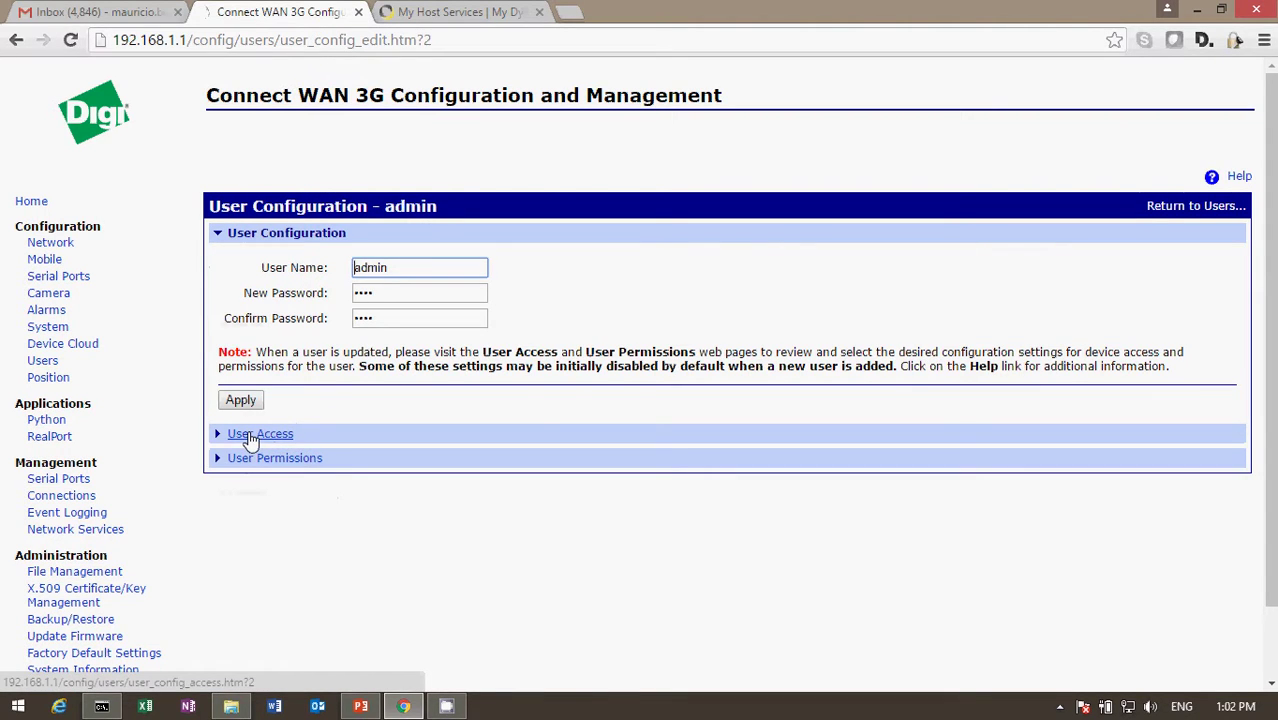
pyautogui.click(248, 434)
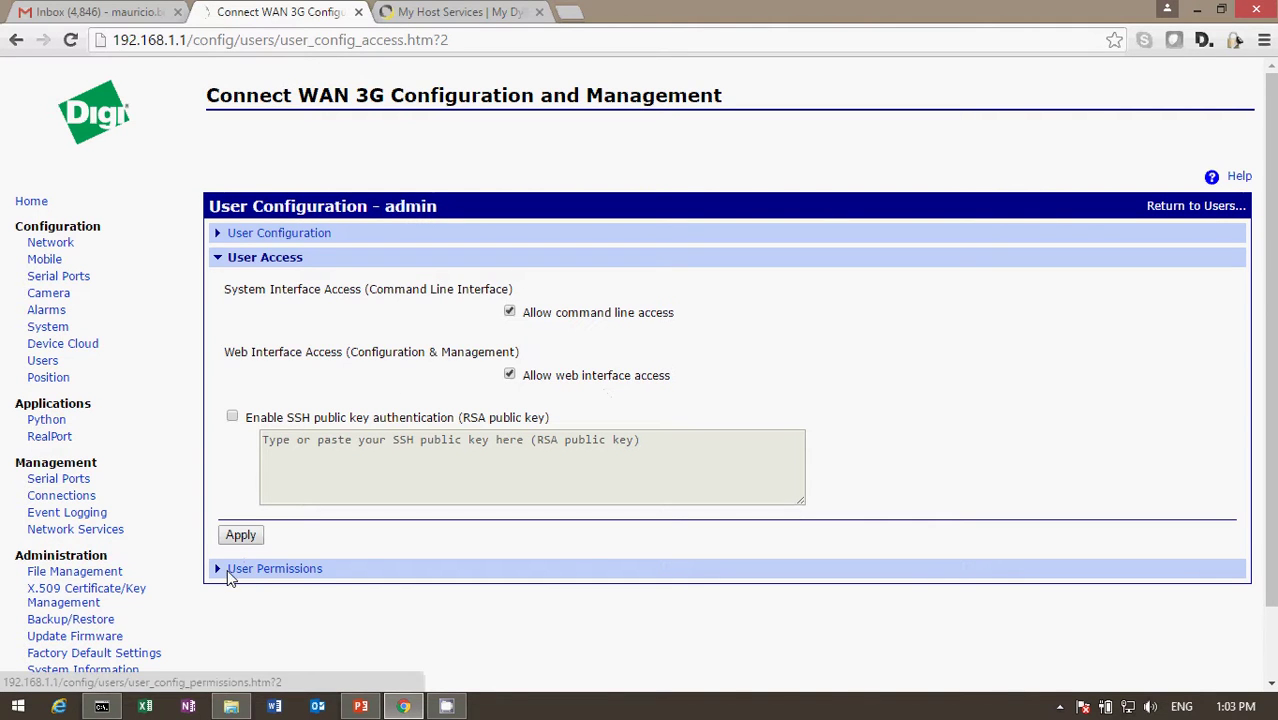
pyautogui.click(252, 546)
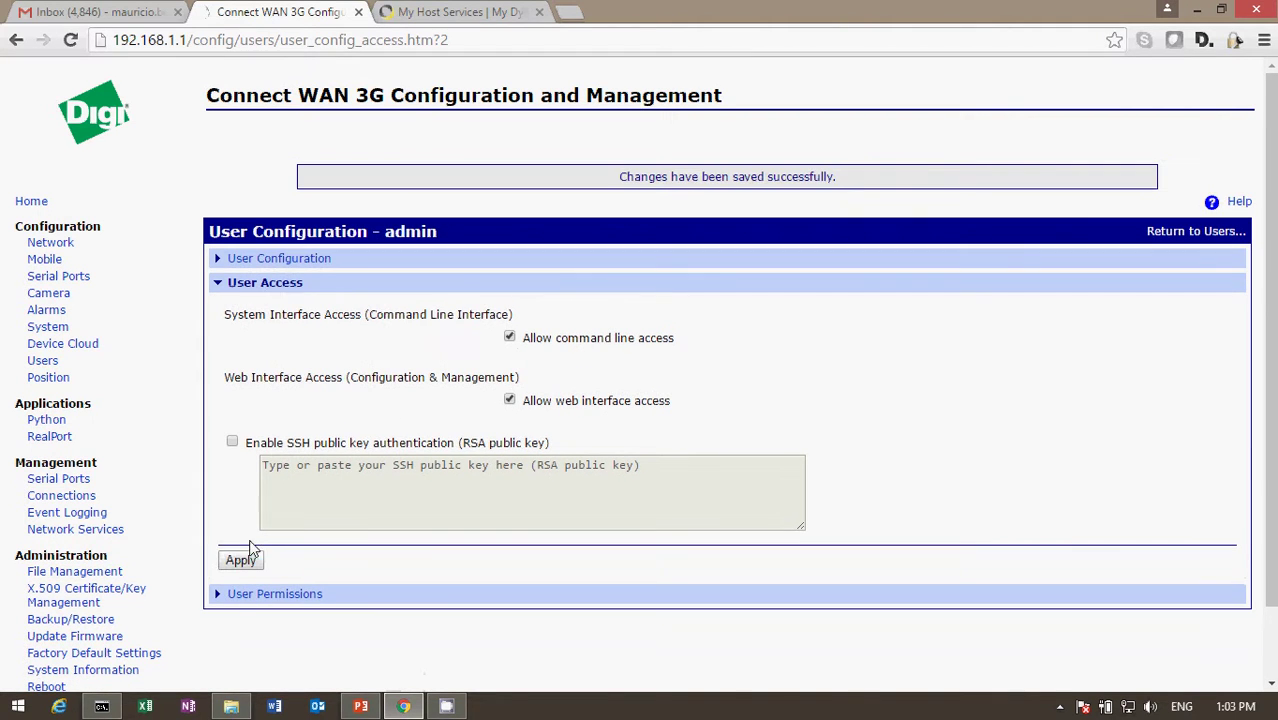
# Expand the admin user's User Permissions and review the dropdowns, leaving PPP Settings unchanged.
pyautogui.click(243, 596)
pyautogui.scroll(-3, 243, 598)
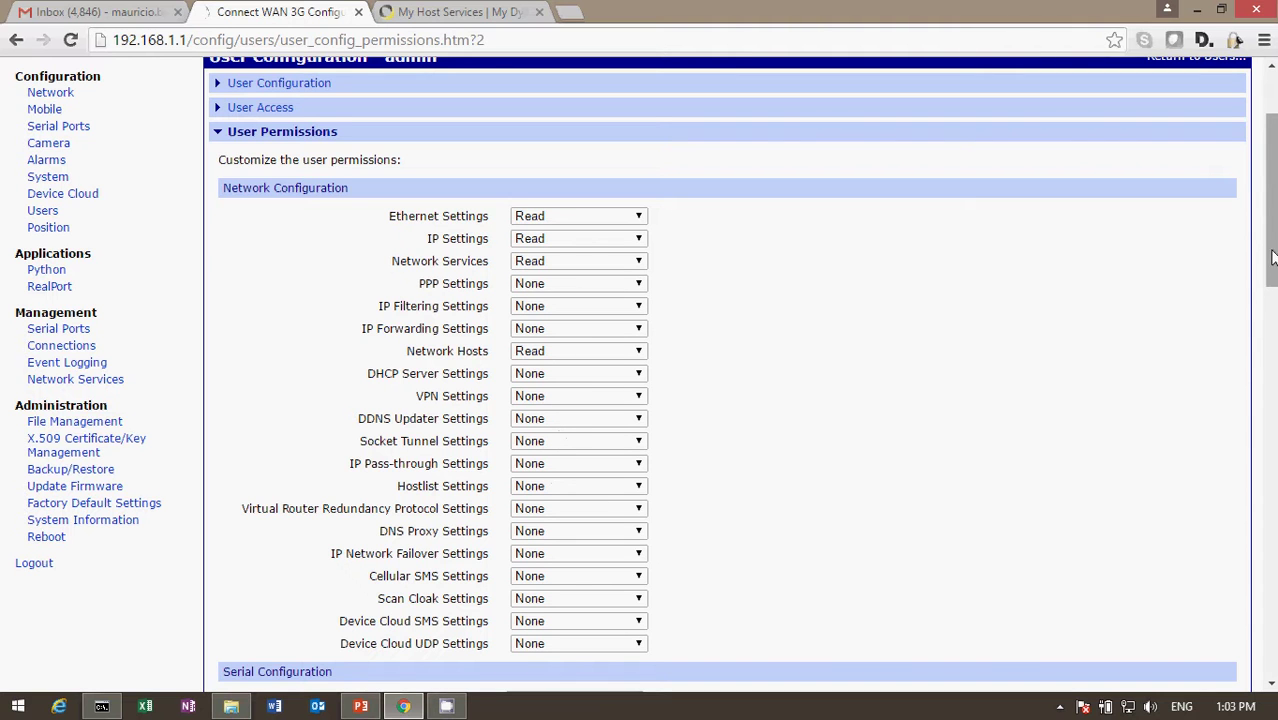
pyautogui.moveTo(1272, 250); pyautogui.dragTo(1234, 266)
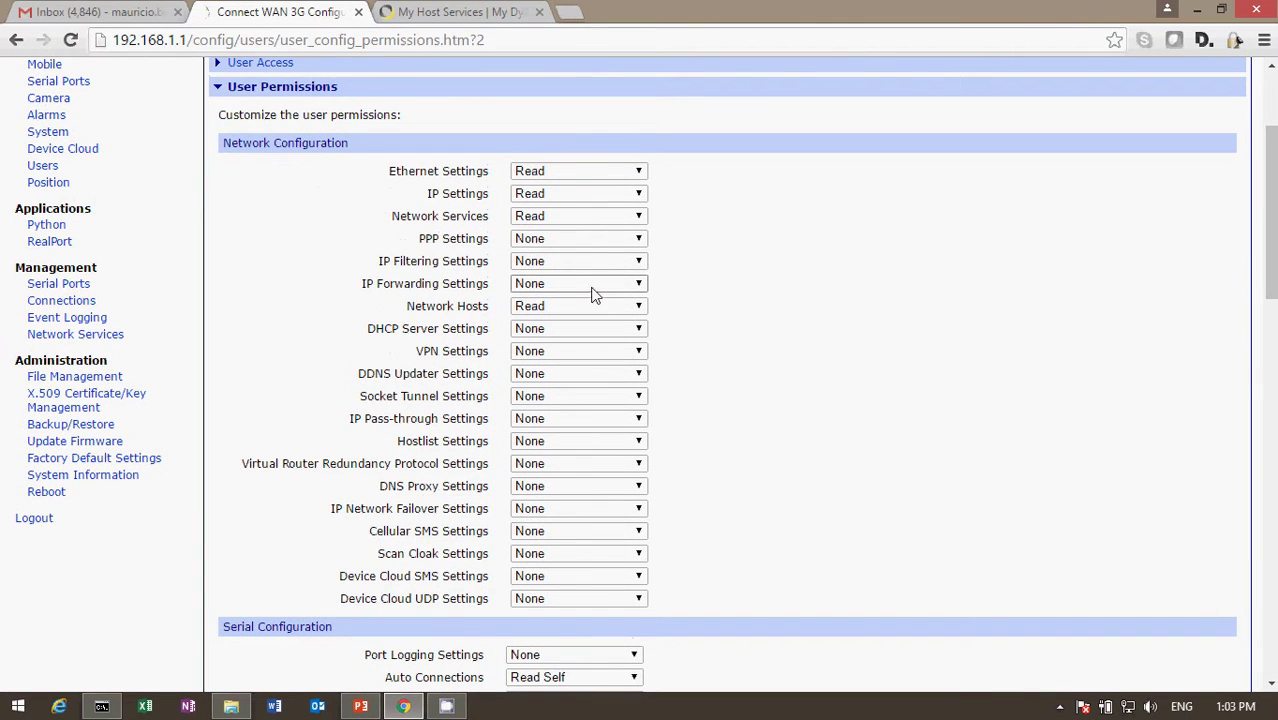
pyautogui.click(640, 240)
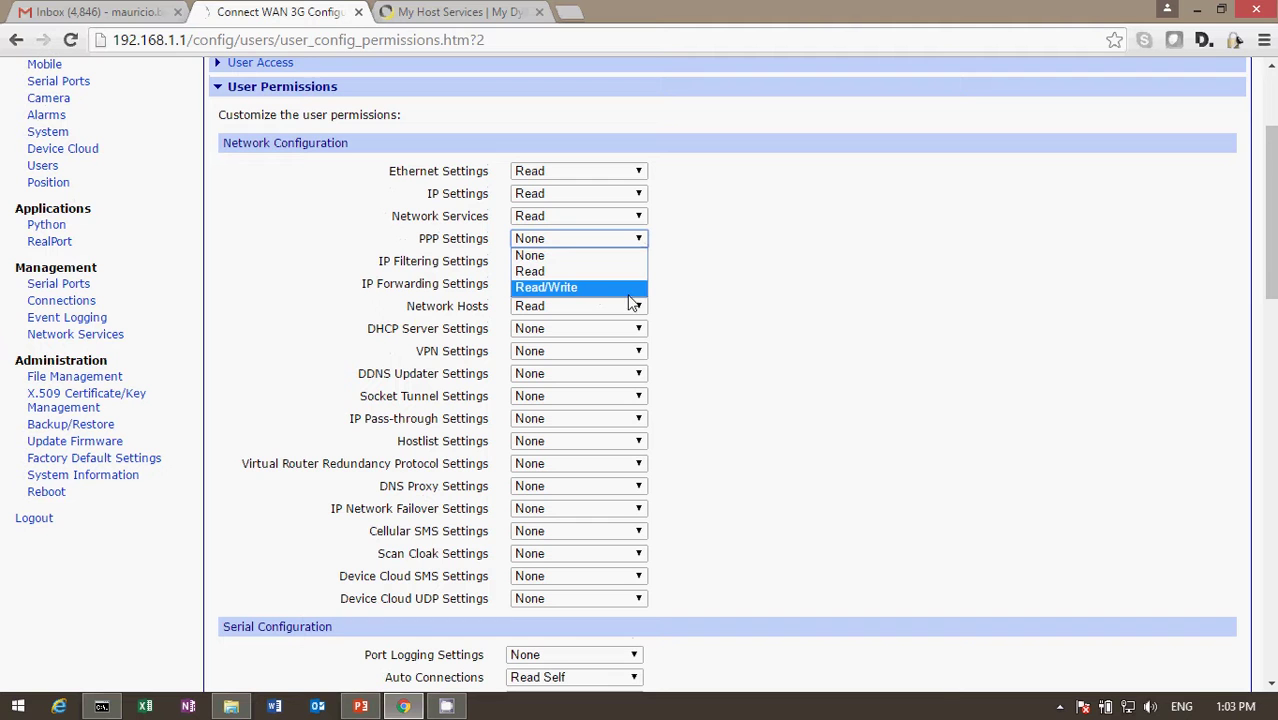
pyautogui.click(714, 282)
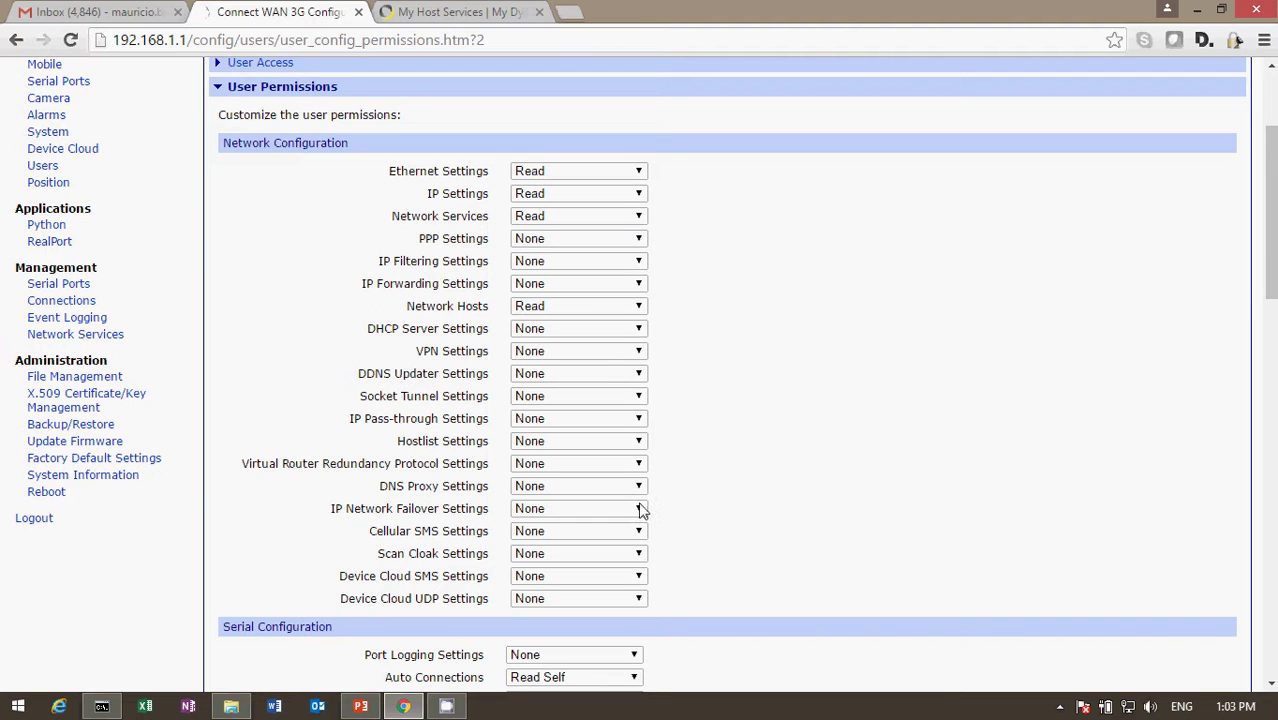
pyautogui.moveTo(1270, 292); pyautogui.dragTo(1270, 686)
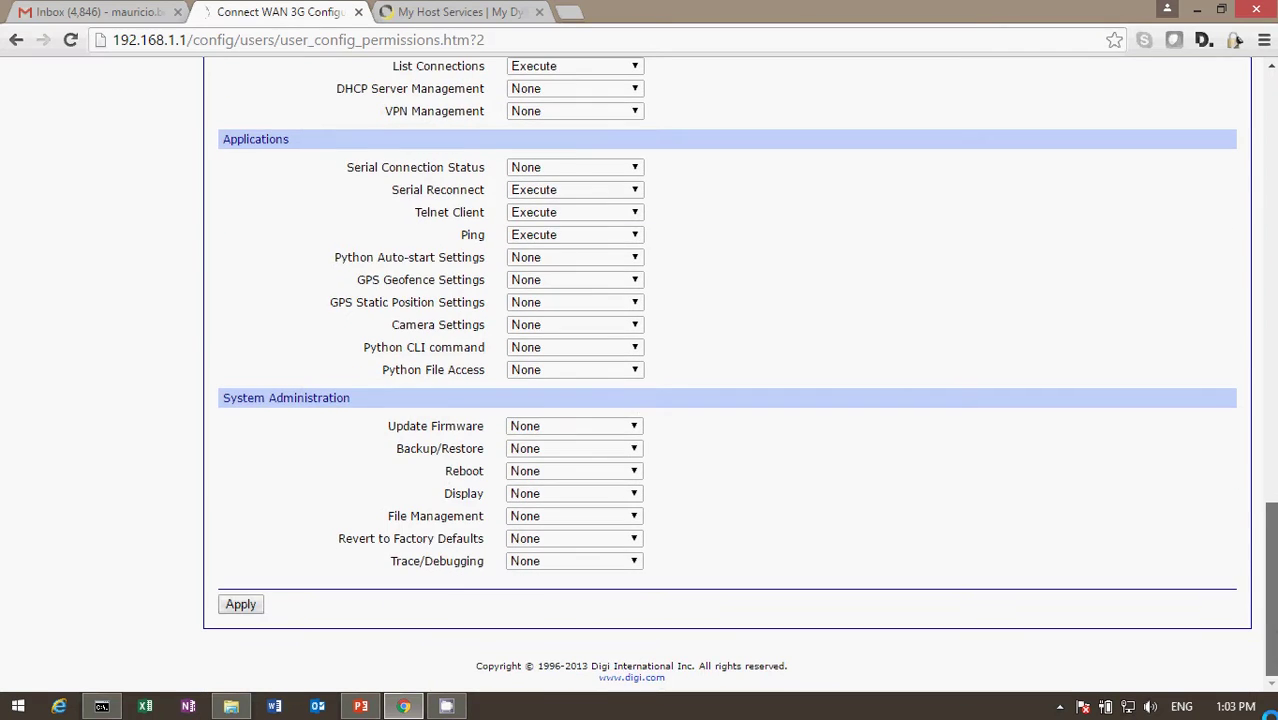
pyautogui.scroll(20, 1232, 329)
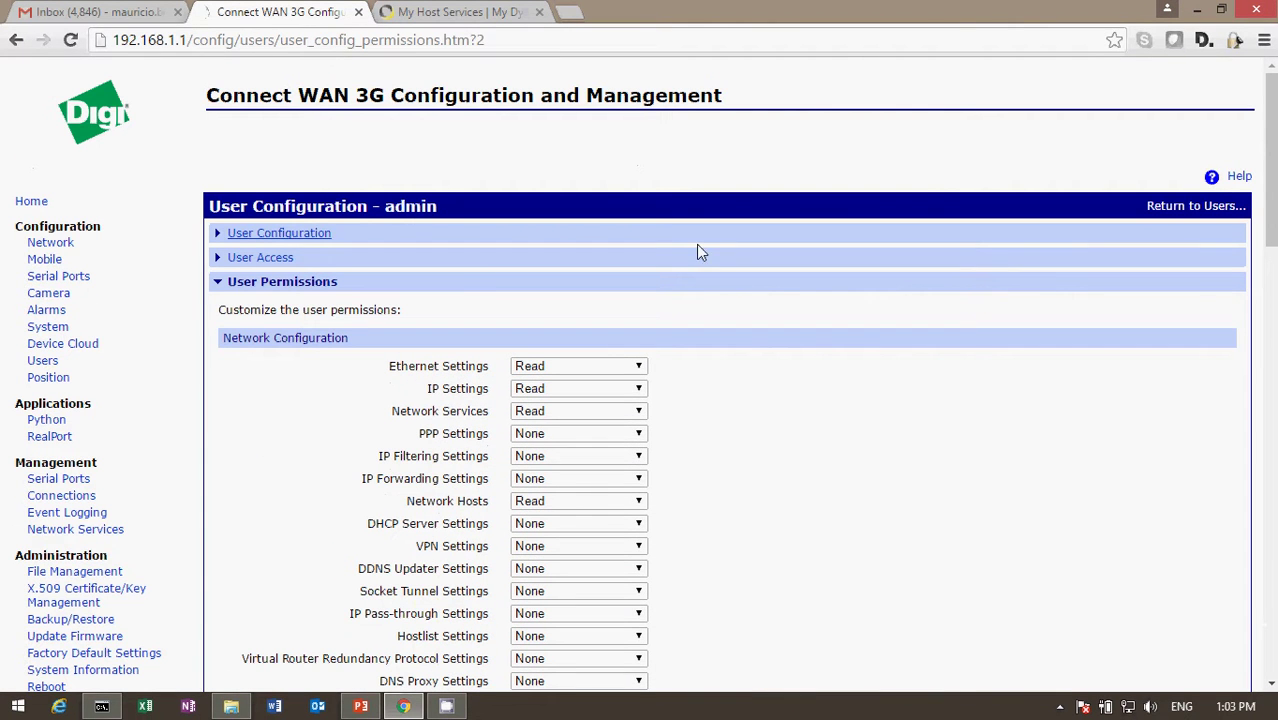
# Open the root user's page from the Users list and place the caret in User Name.
pyautogui.click(48, 364)
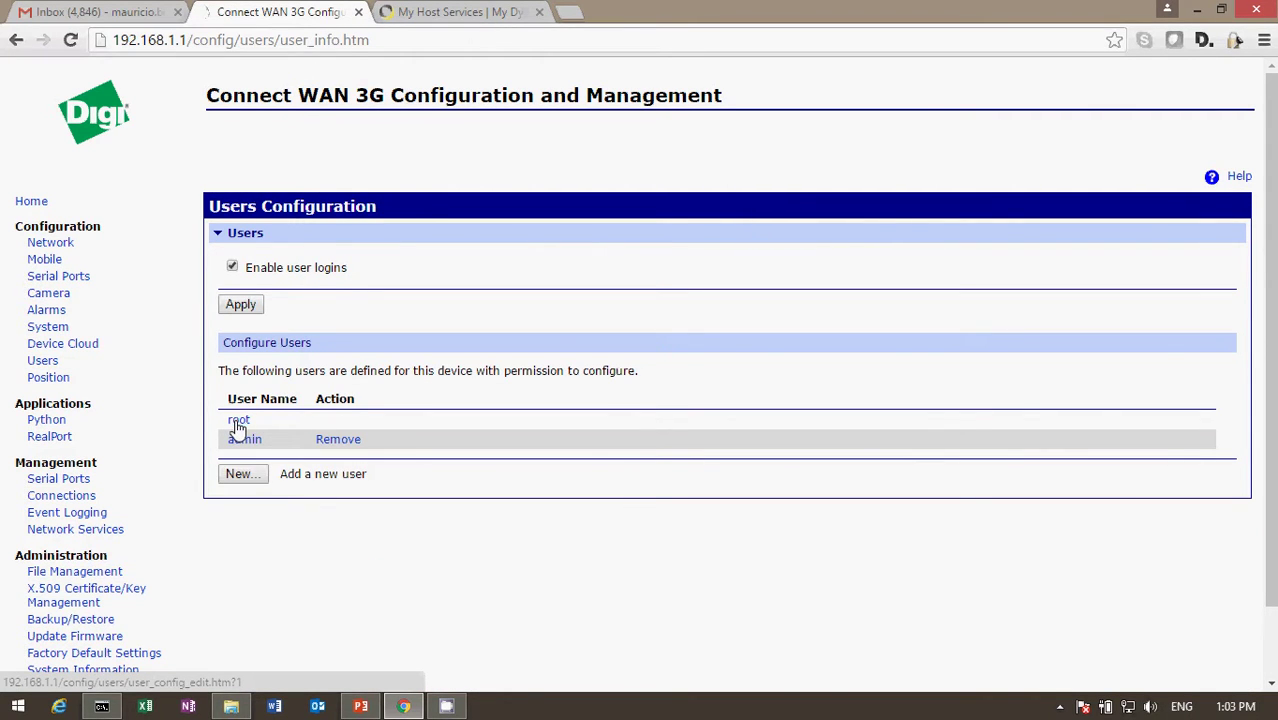
pyautogui.click(237, 424)
pyautogui.click(454, 272)
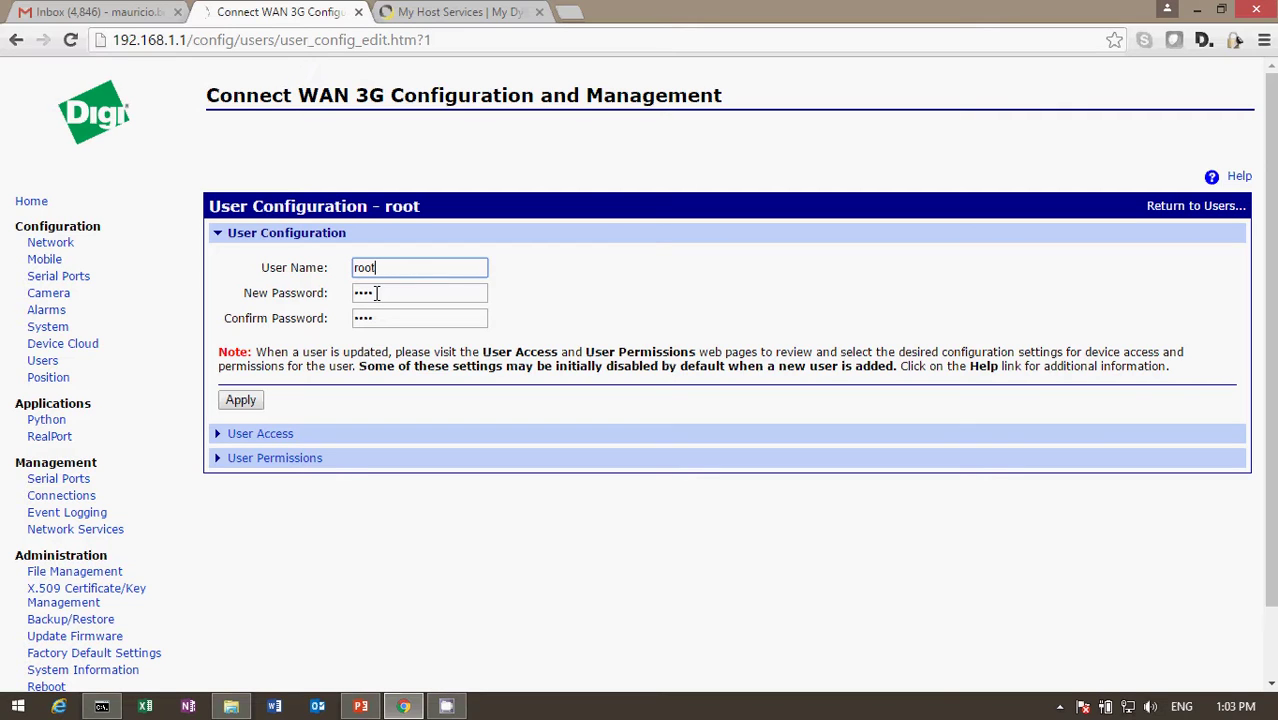
pyautogui.scroll(-1, 1270, 250)
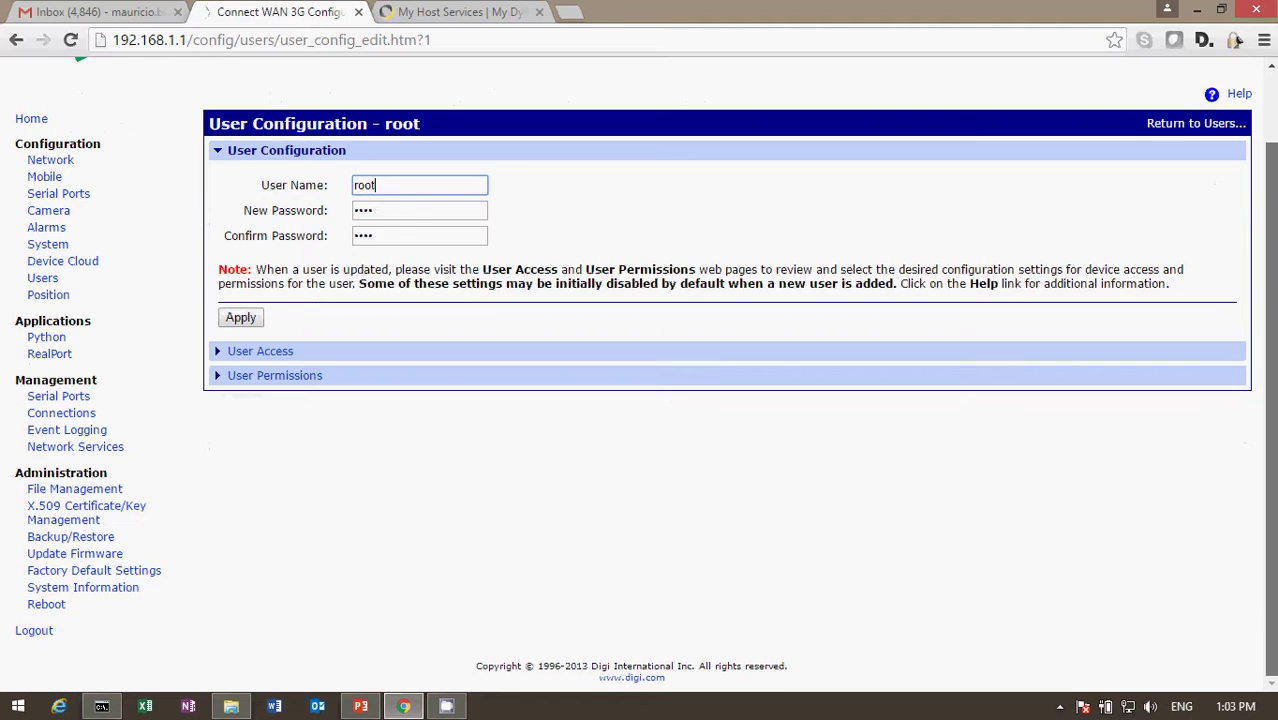
# Log out and sign in as the admin user with its password.
pyautogui.click(33, 634)
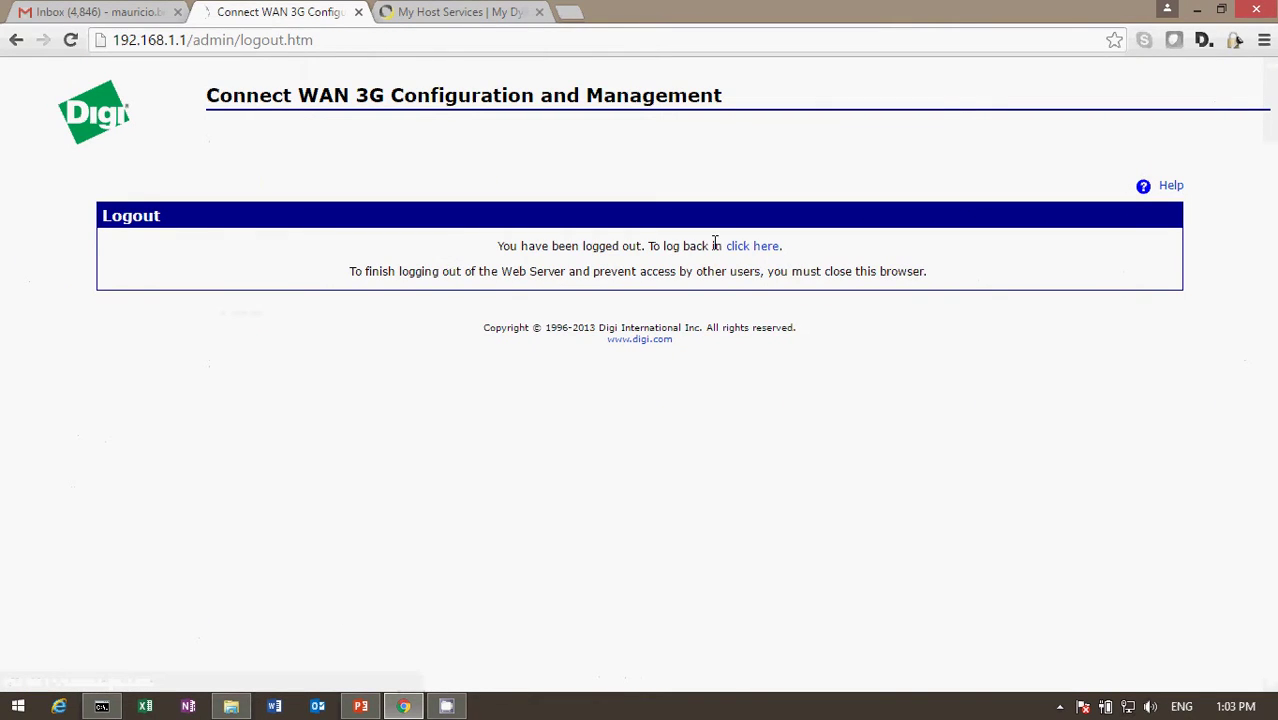
pyautogui.click(752, 246)
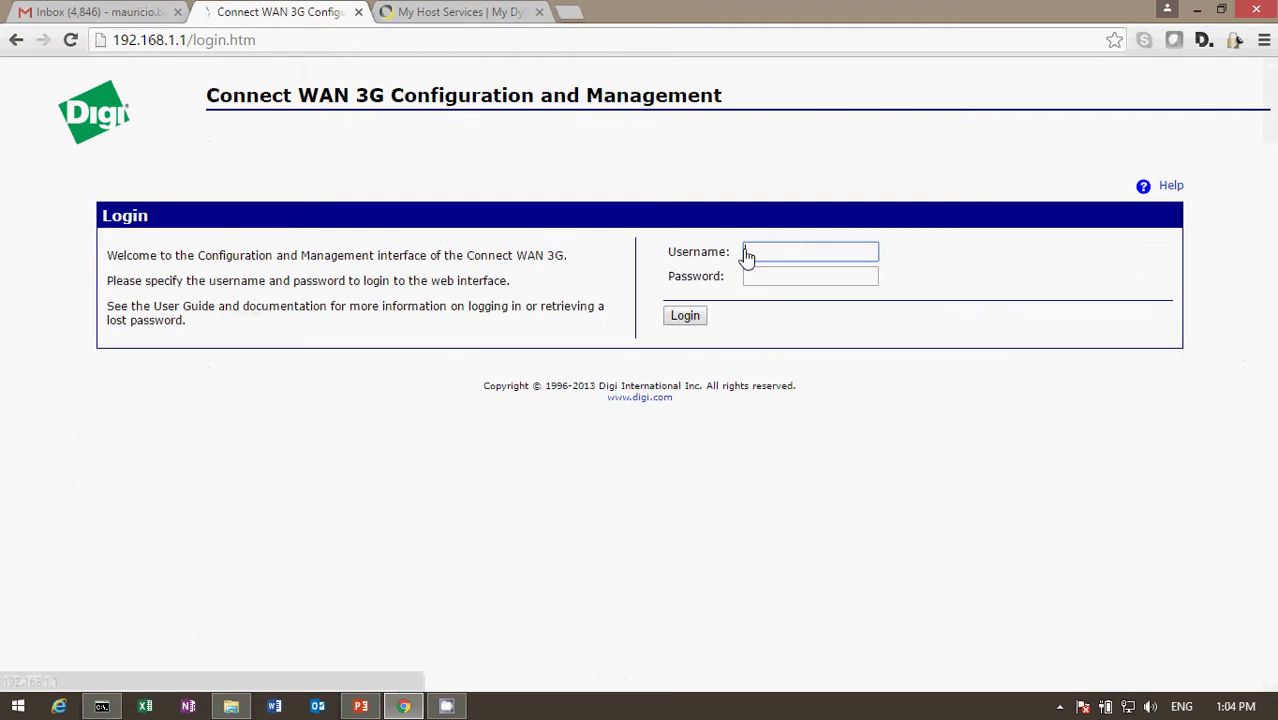
pyautogui.write('admin')
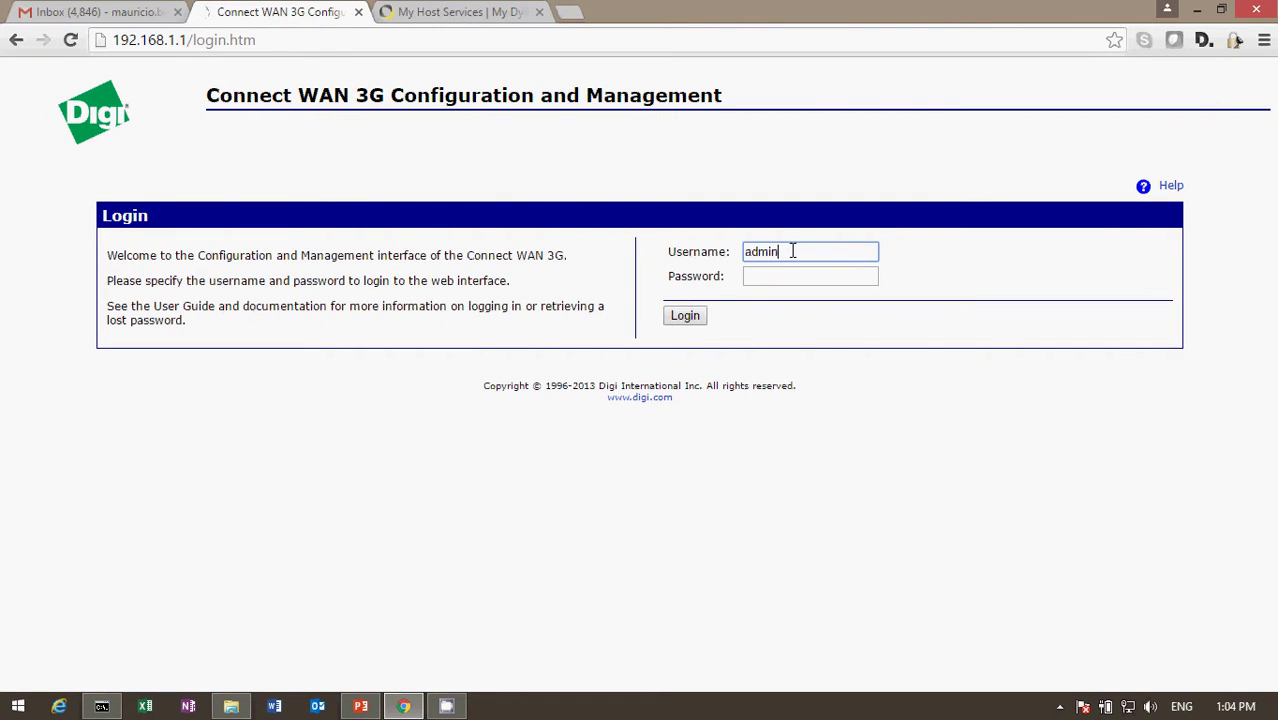
pyautogui.press('Tab')
pyautogui.write('****')
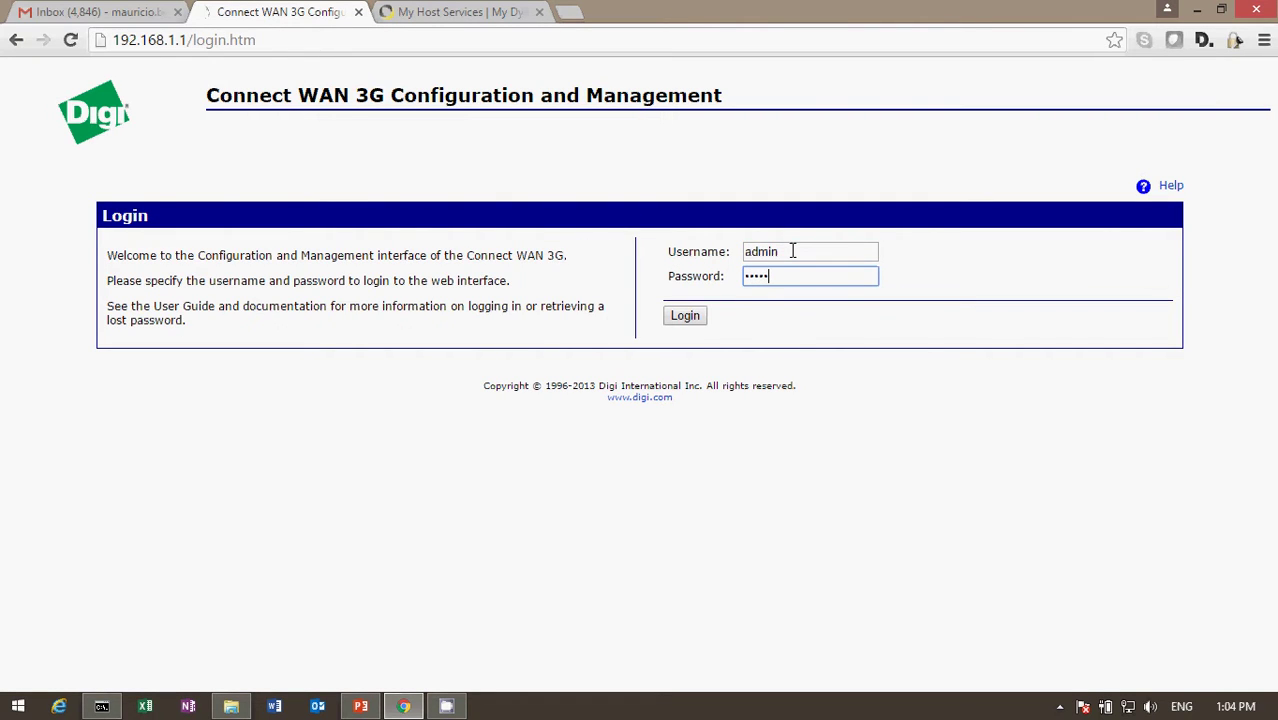
pyautogui.click(688, 317)
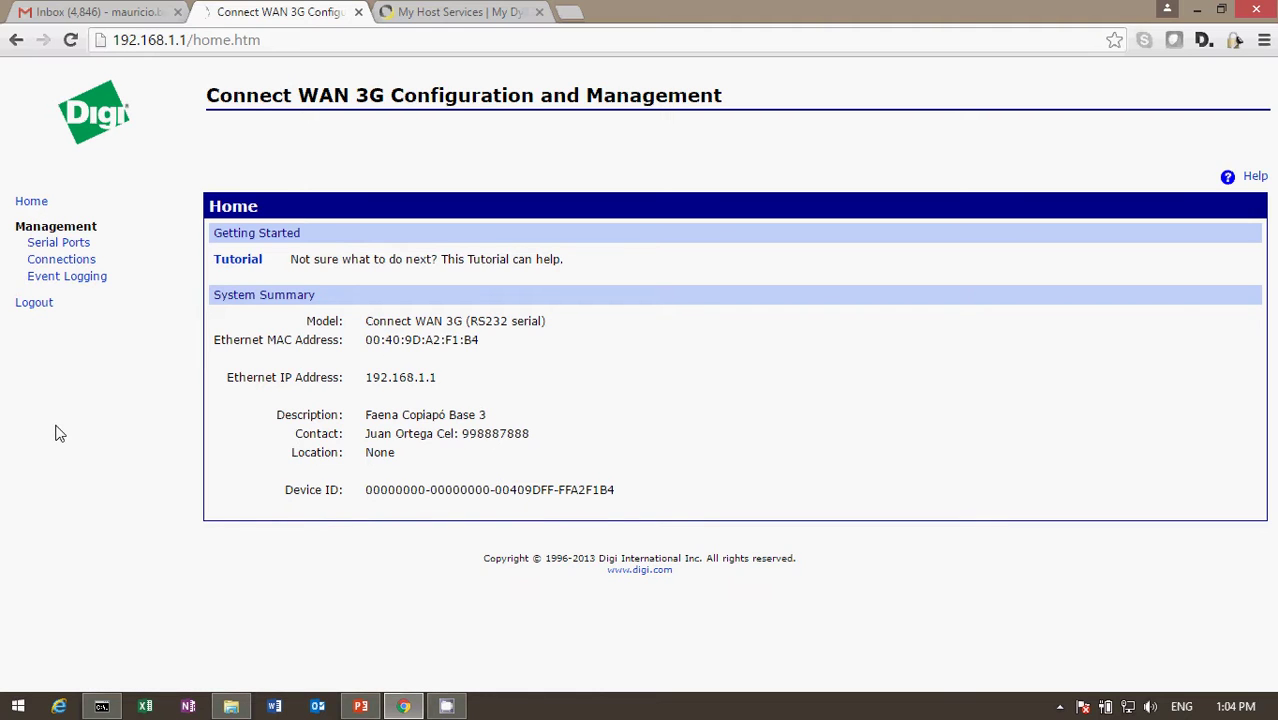
# Log out of the limited admin session and sign back in as root.
pyautogui.click(31, 306)
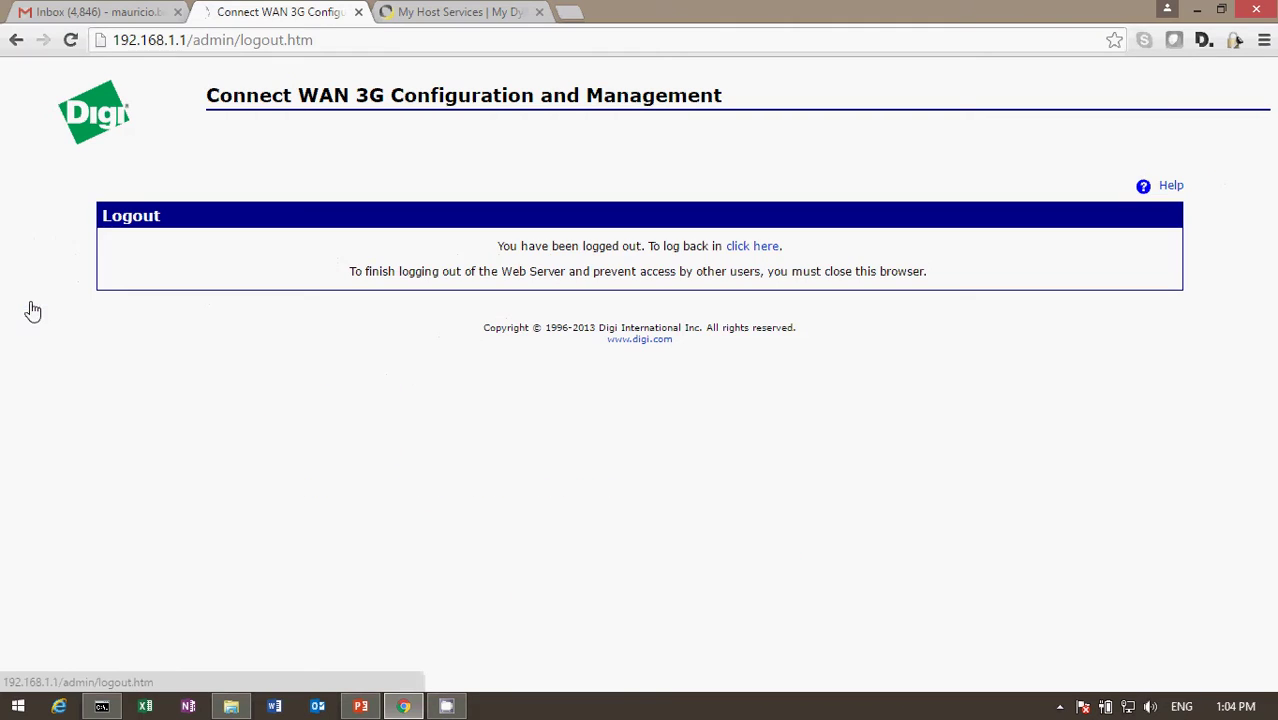
pyautogui.click(760, 250)
pyautogui.write('root')
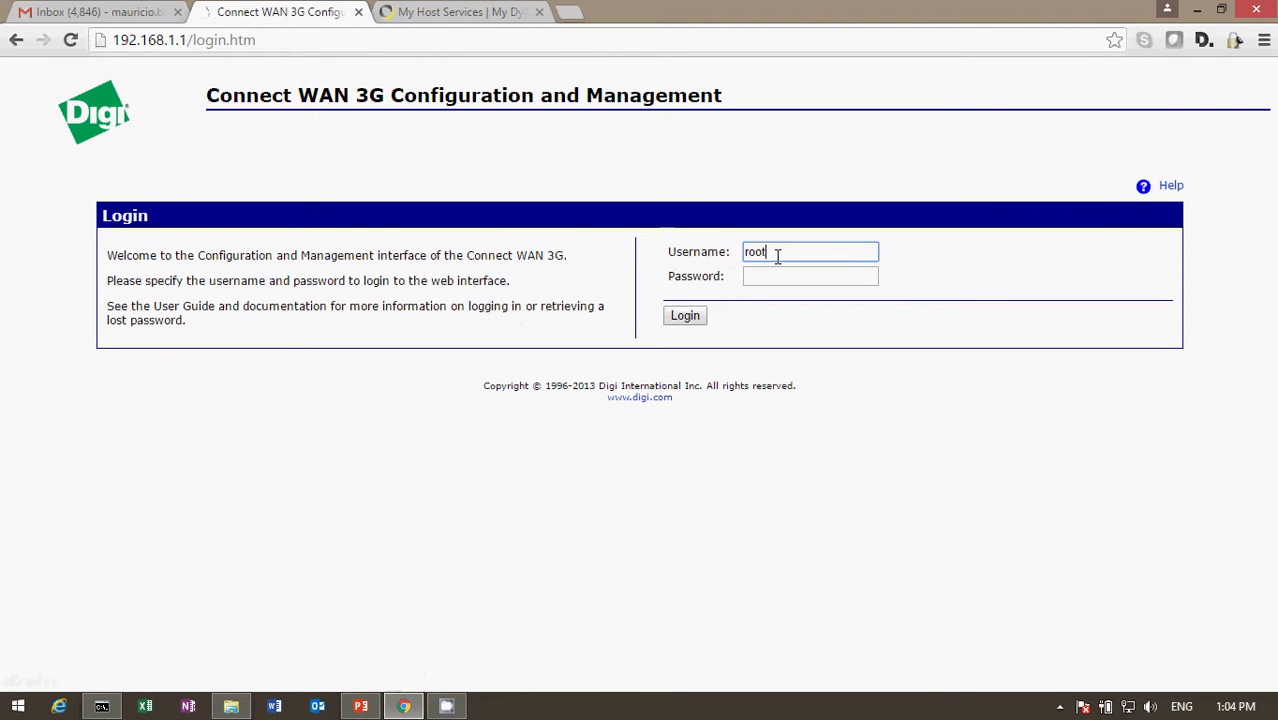
pyautogui.press('Tab')
pyautogui.write('dbps')
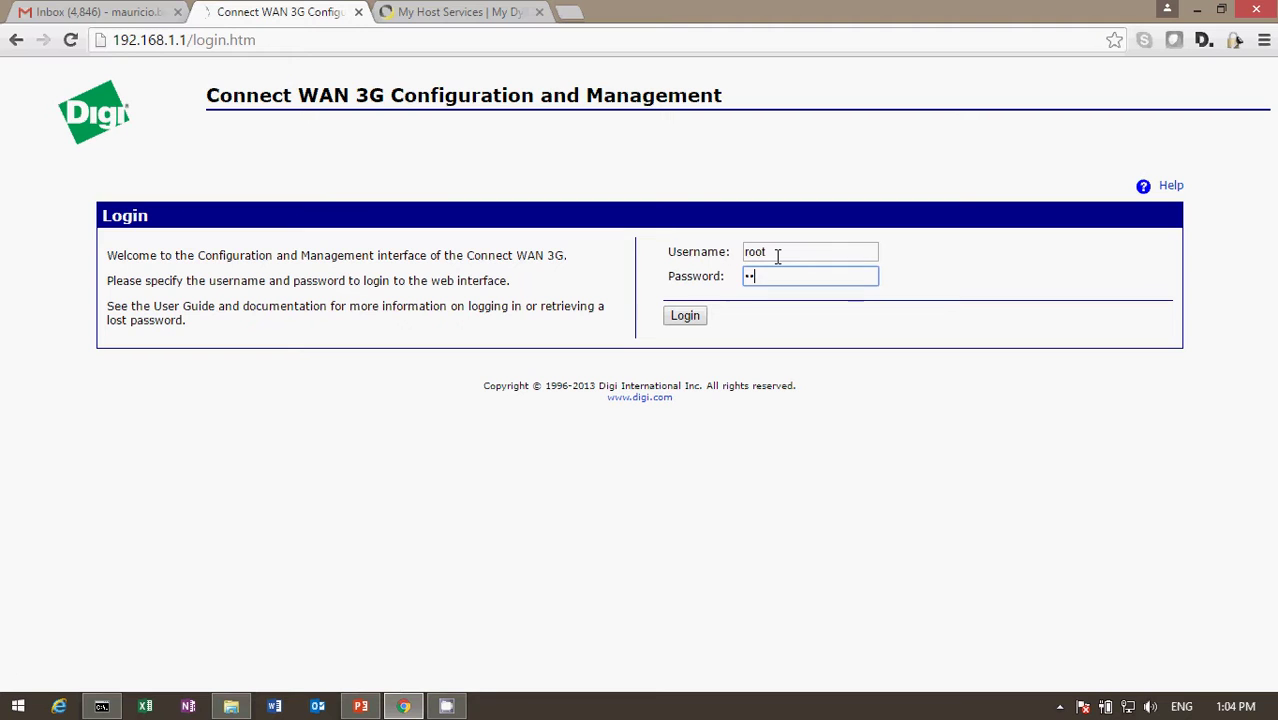
pyautogui.click(683, 314)
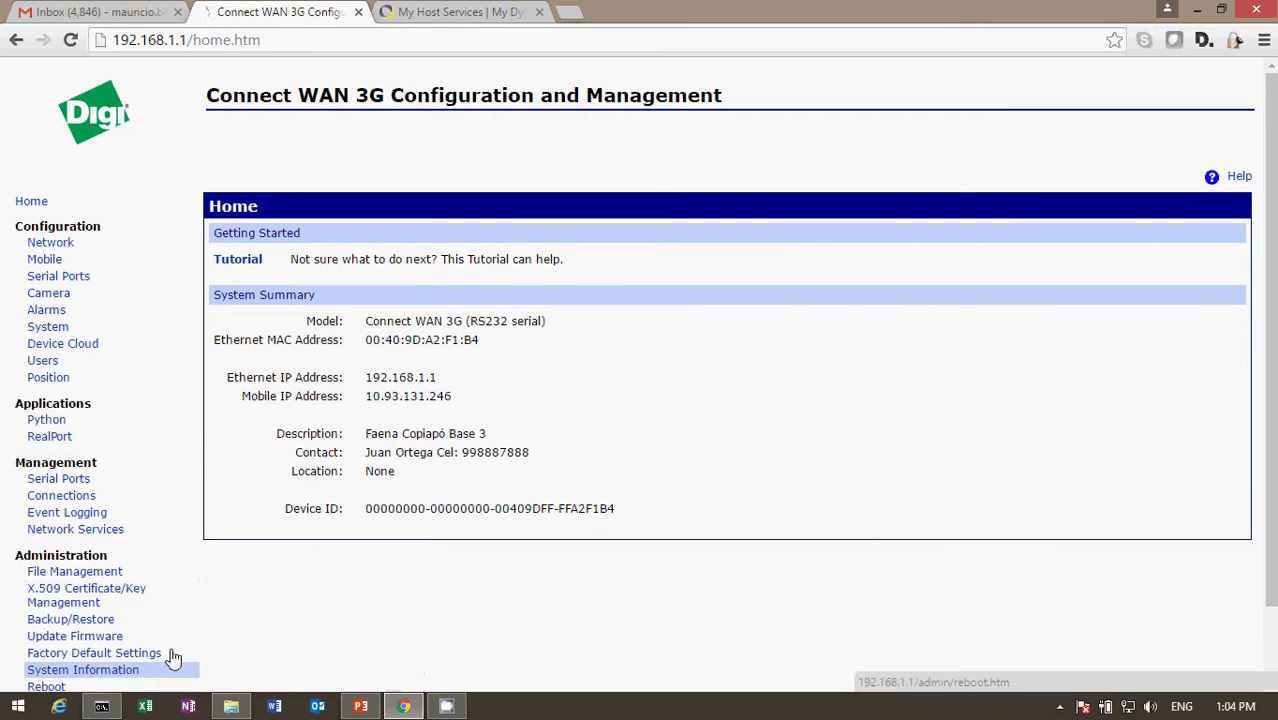
# Remove the separate admin user from the Users list and confirm the deletion.
pyautogui.click(43, 363)
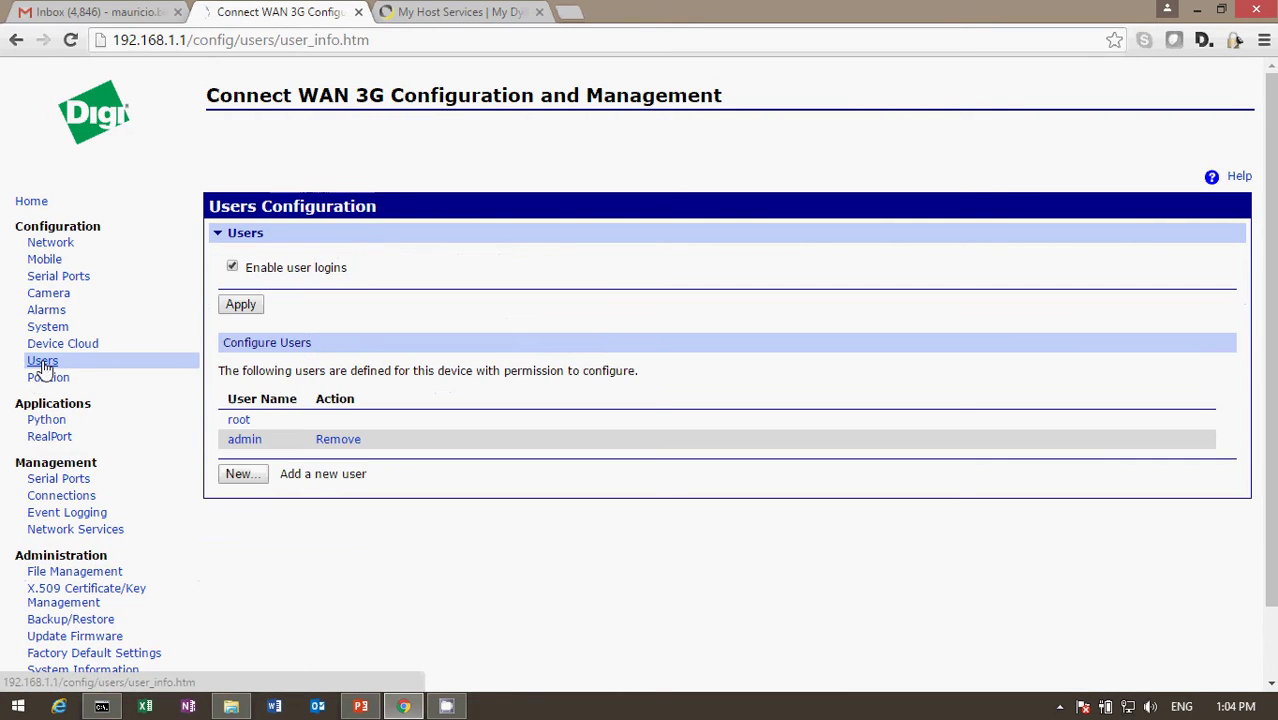
pyautogui.click(338, 440)
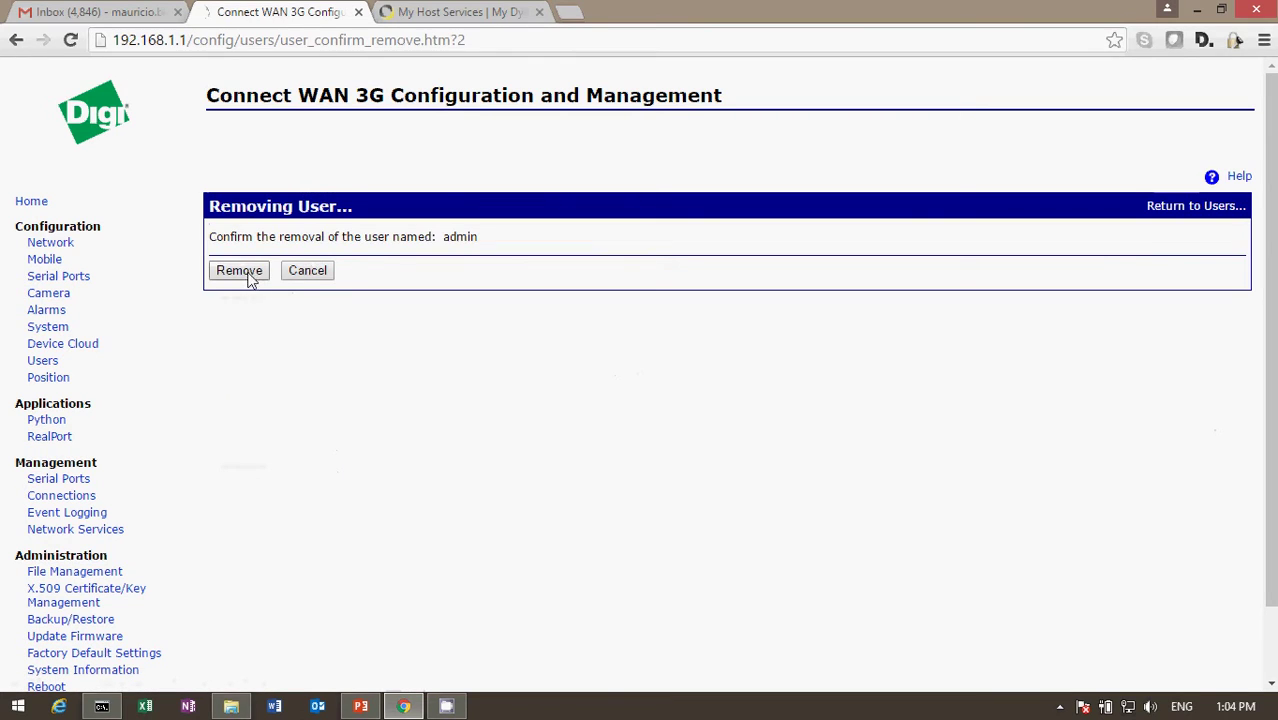
pyautogui.click(239, 270)
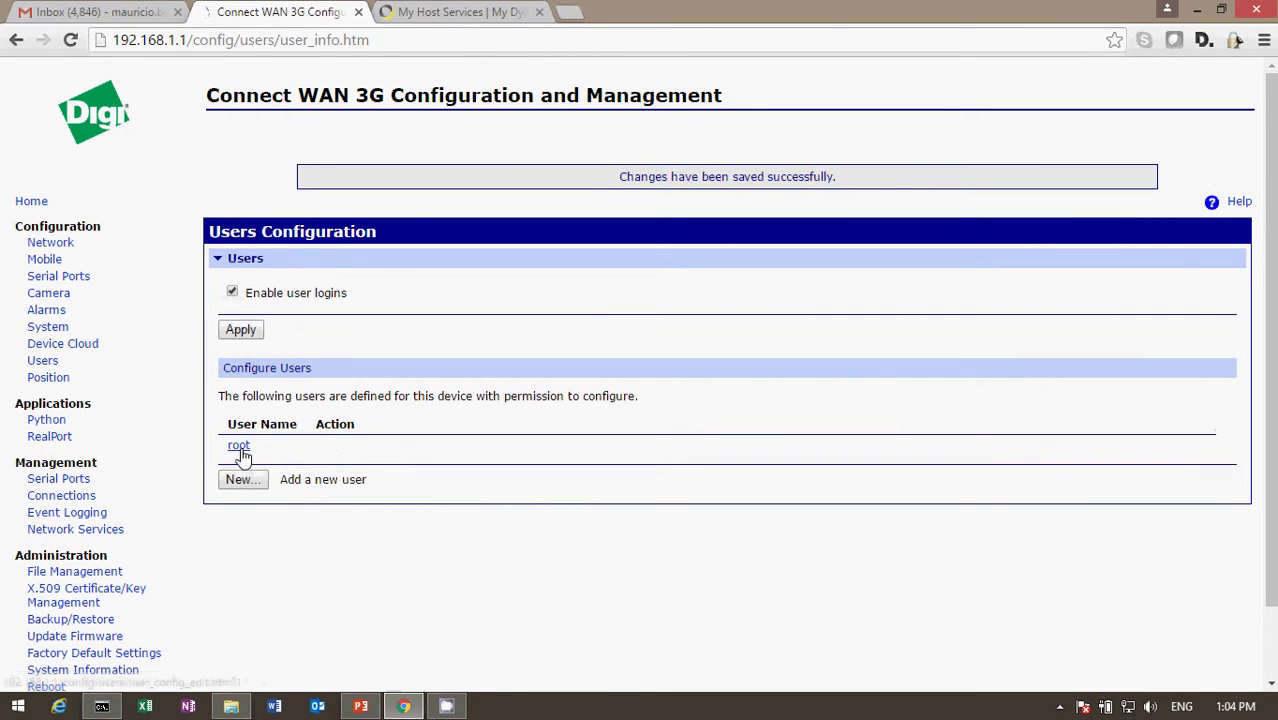
# Rename the root user to 'admin', set and confirm a new password, and apply.
pyautogui.click(240, 445)
pyautogui.moveTo(404, 262); pyautogui.dragTo(276, 275)
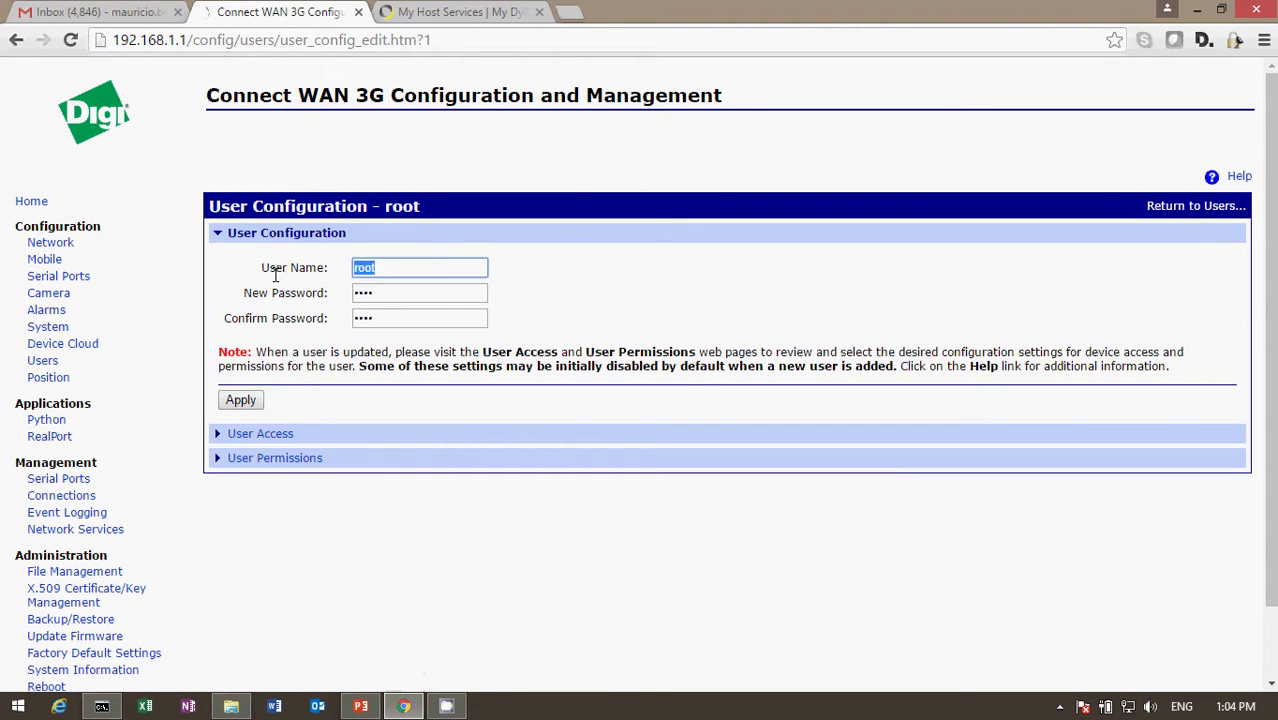
pyautogui.write('admin')
pyautogui.press('Tab')
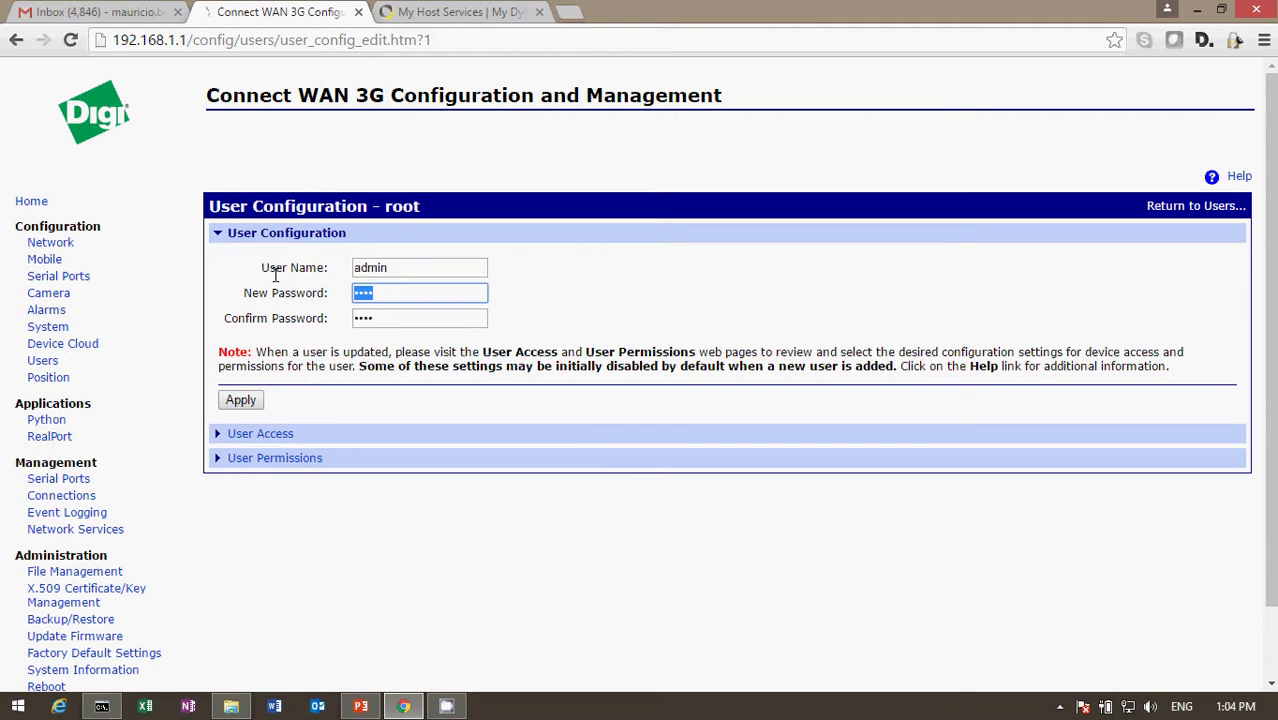
pyautogui.write('*****')
pyautogui.press('Tab')
pyautogui.write('*****')
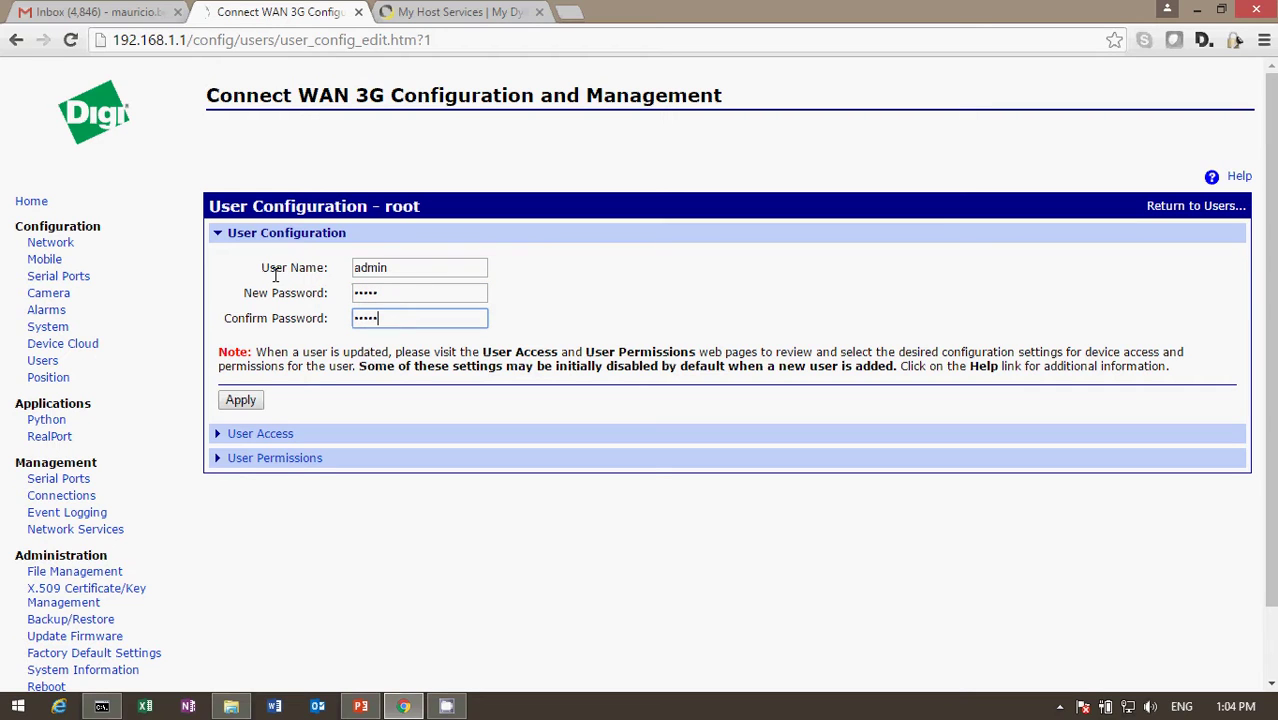
pyautogui.click(240, 401)
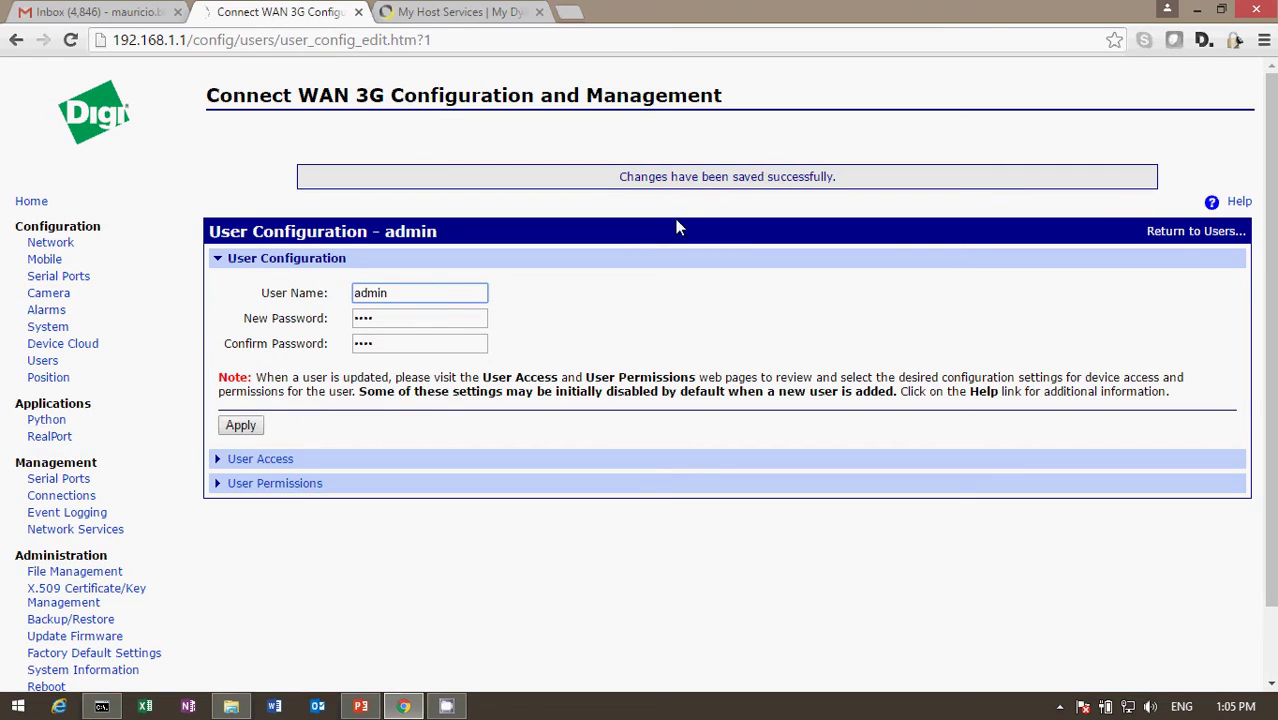
# Log out and sign back in with username admin and its new password.
pyautogui.click(86, 595)
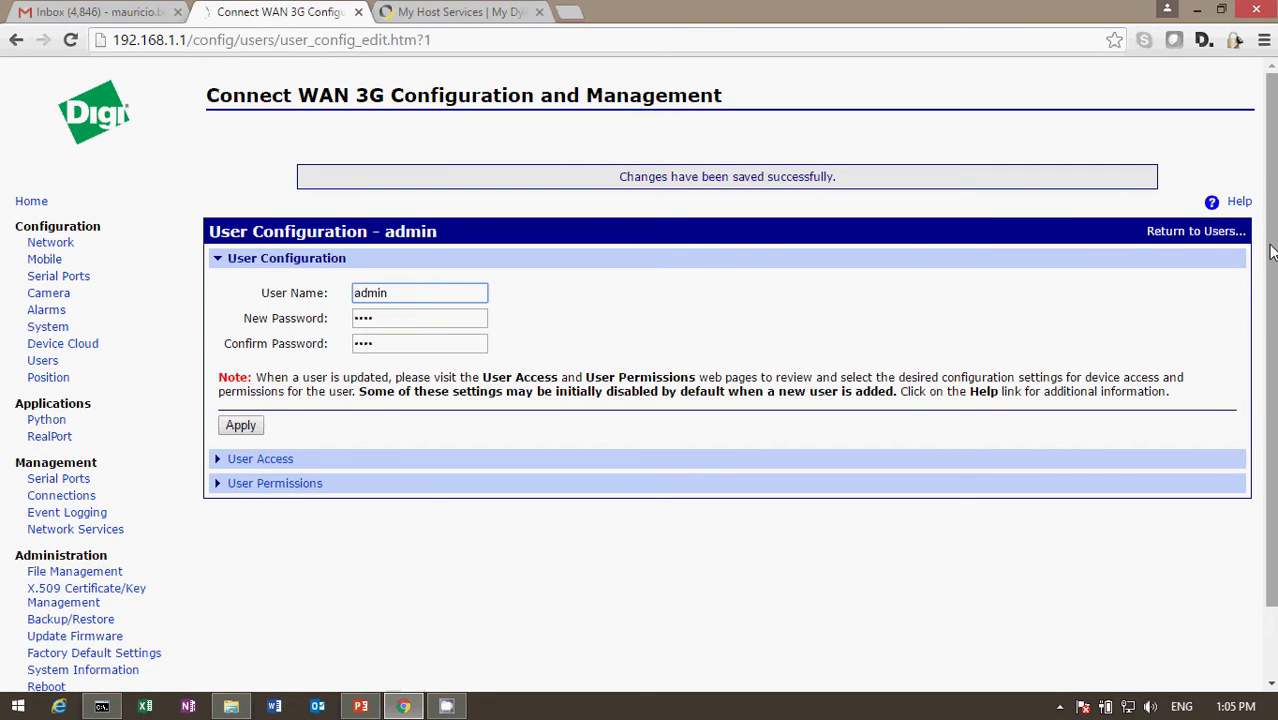
pyautogui.moveTo(1271, 253); pyautogui.dragTo(1272, 433)
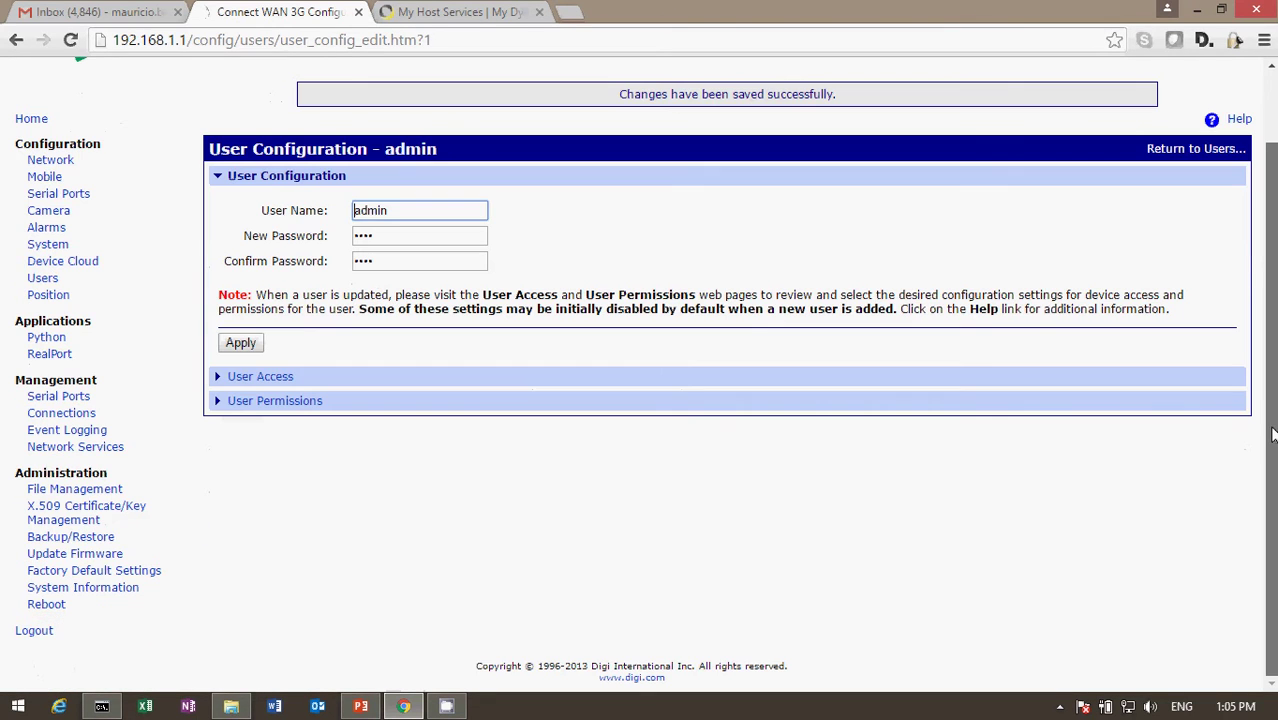
pyautogui.click(38, 631)
pyautogui.click(756, 248)
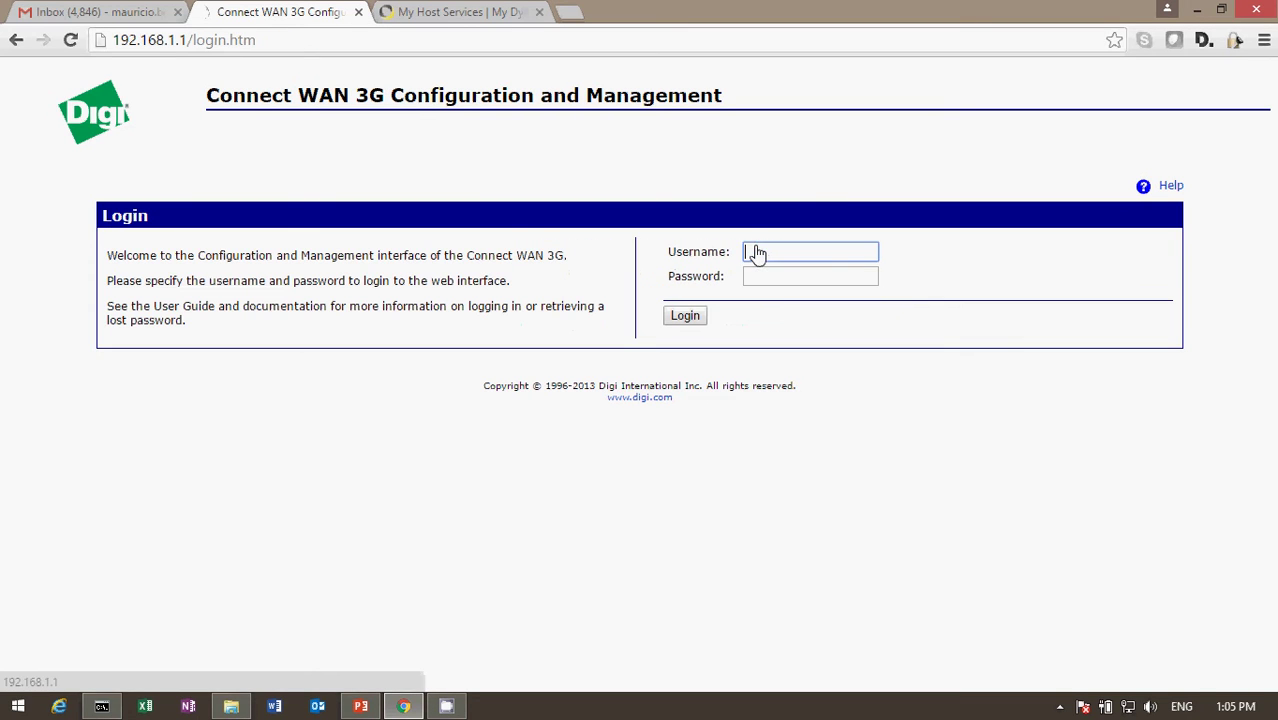
pyautogui.write('admin')
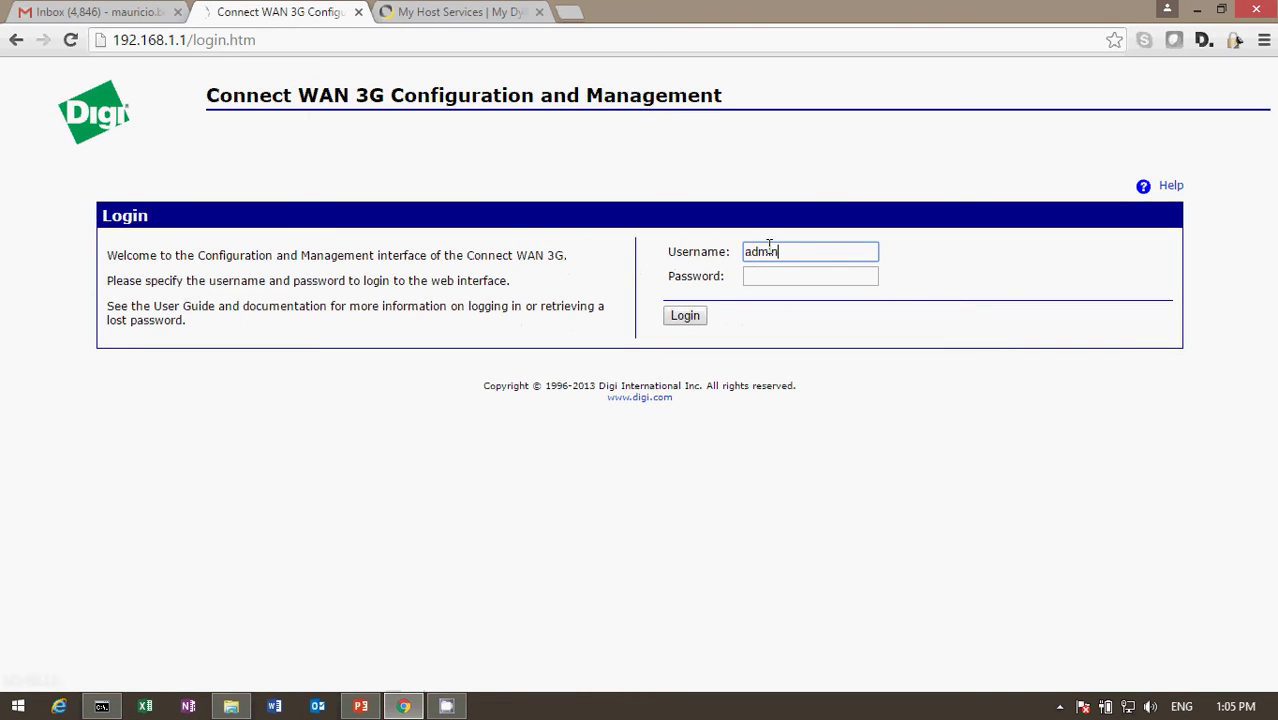
pyautogui.press('Tab')
pyautogui.write('admin')
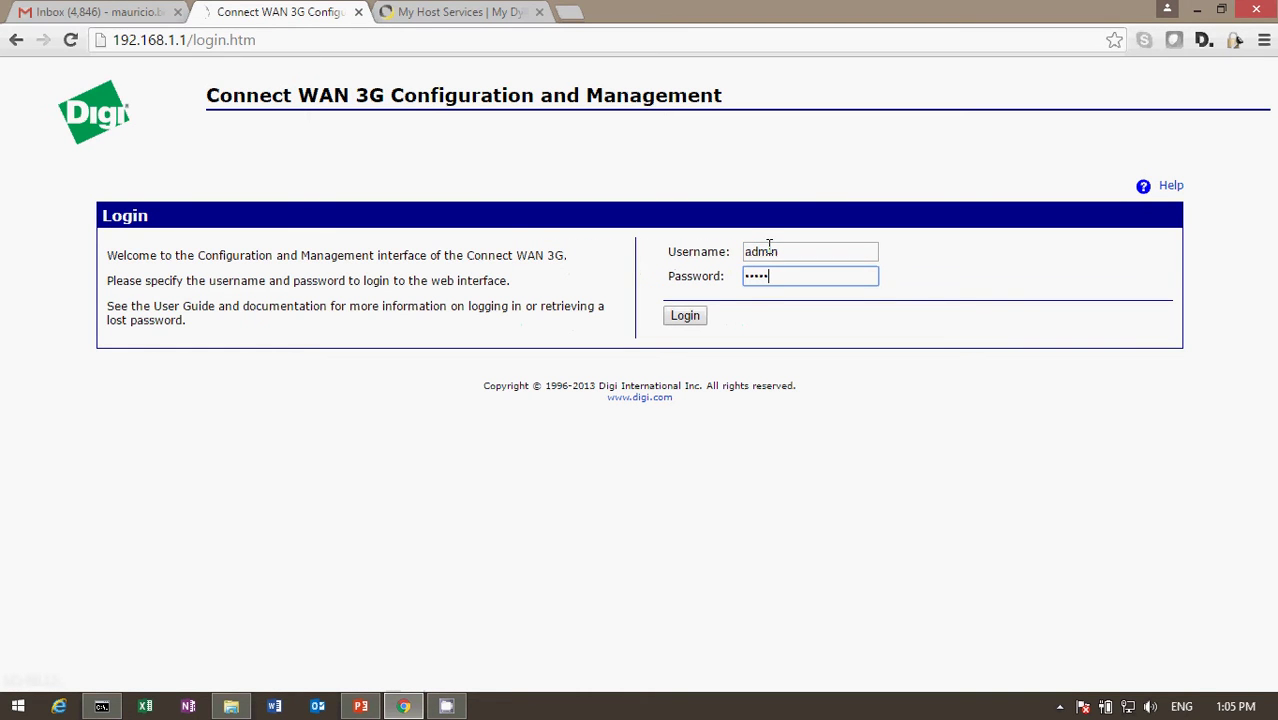
pyautogui.click(694, 315)
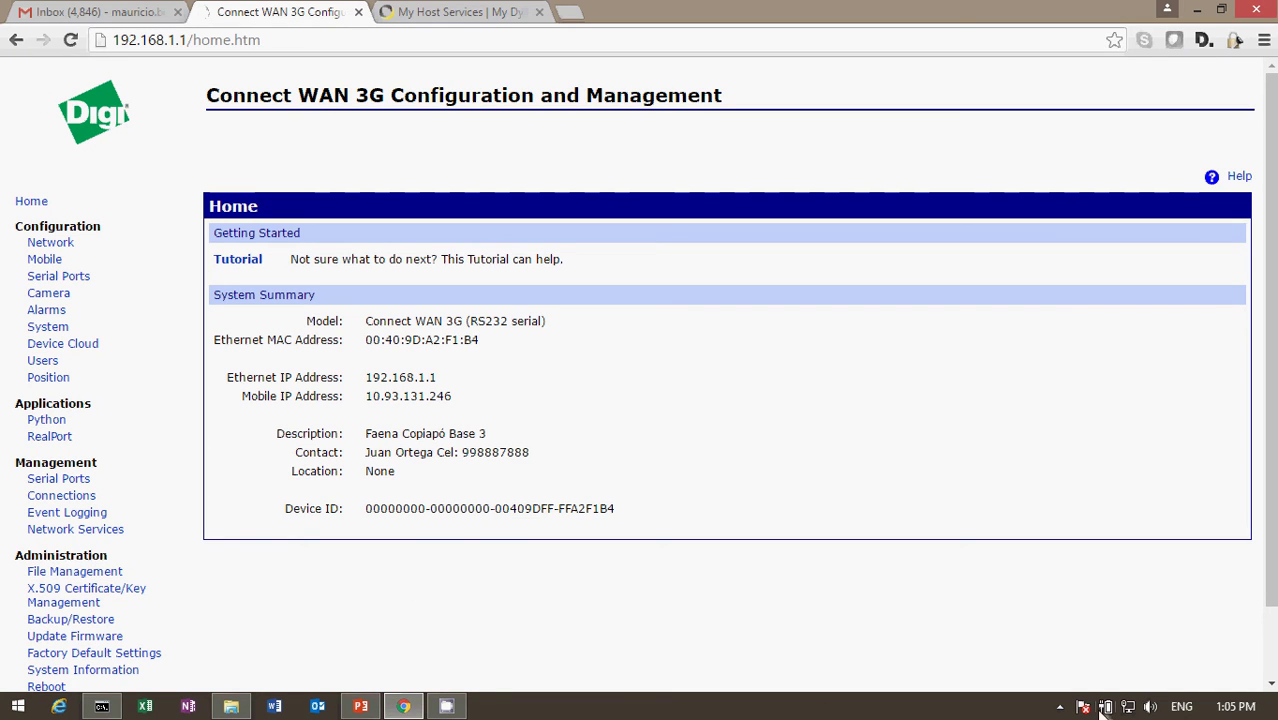
pyautogui.click(1060, 706)
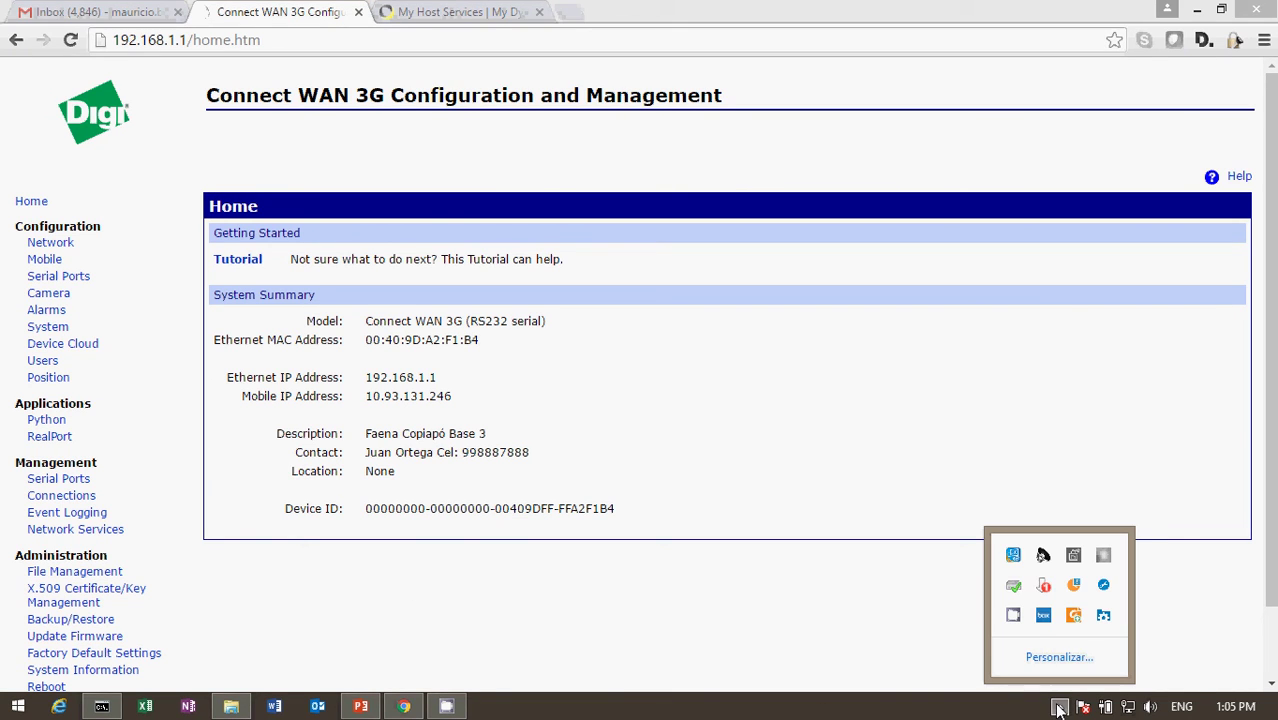